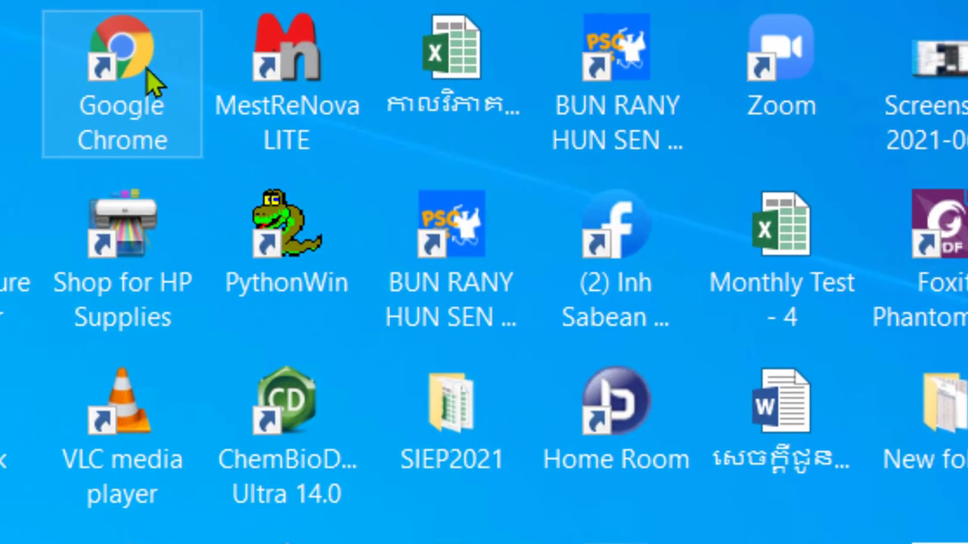
# Launch Google Chrome with the moeys.gov.kh profile and maximize its window
pyautogui.doubleClick(144, 62)
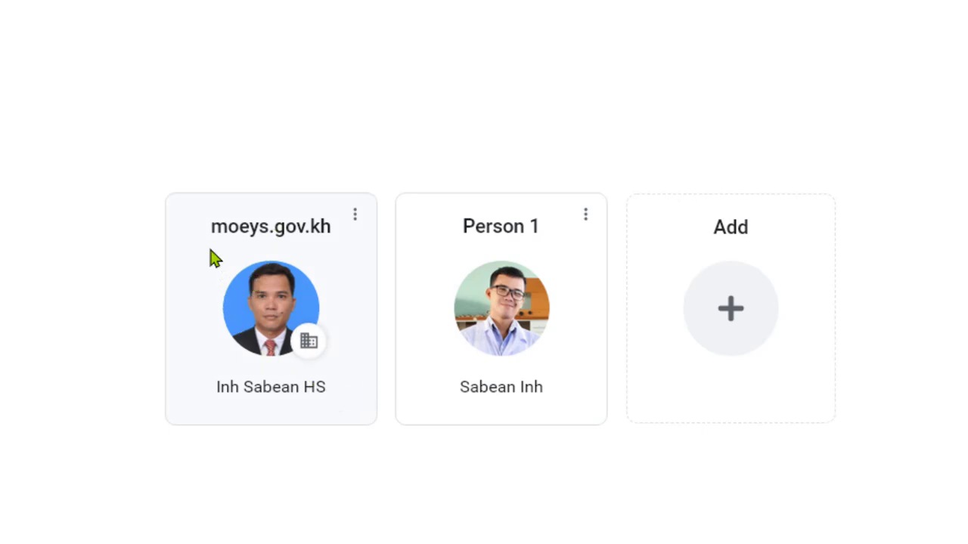
pyautogui.click(277, 325)
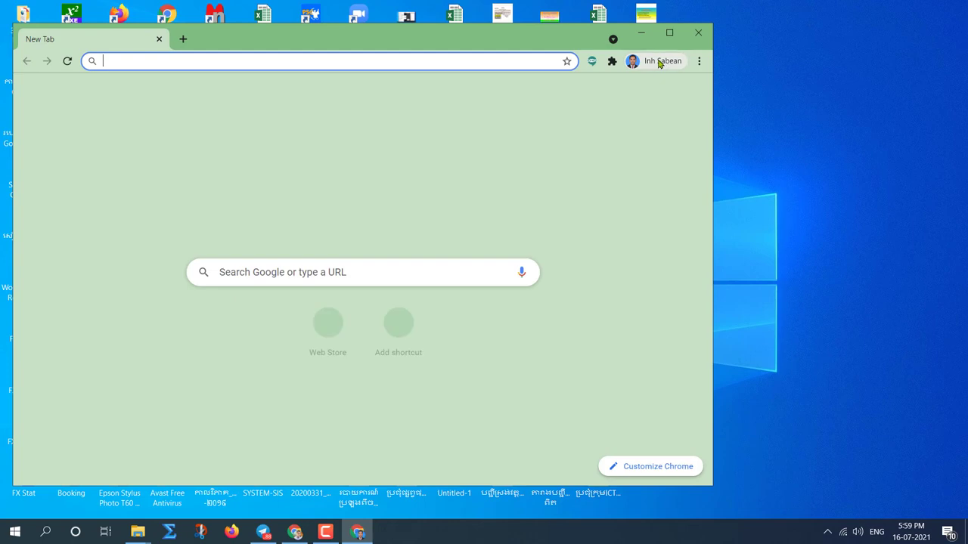
pyautogui.click(669, 33)
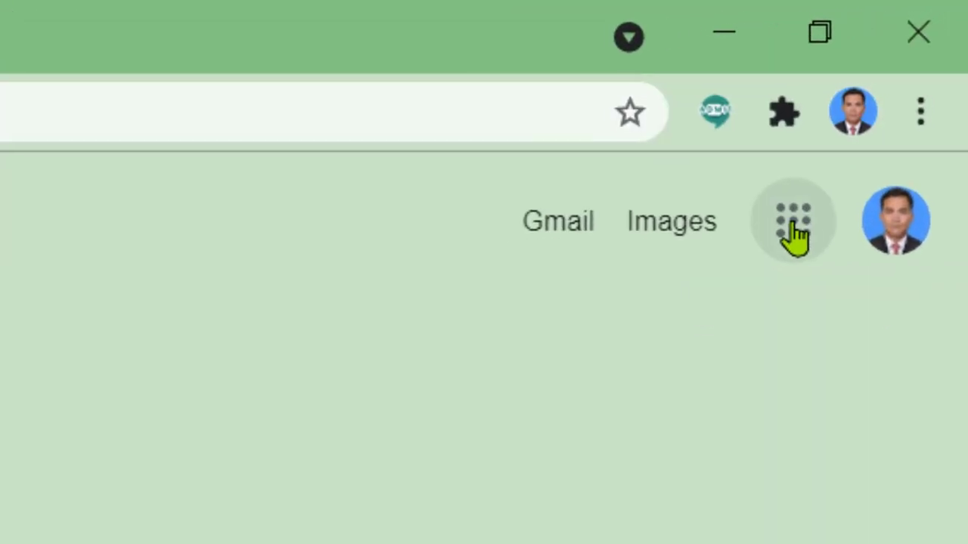
# Go to Google Drive and open the suggested form "គំរូក្បាលវិញ្ញាសាខែ កក្កដា សម្រាប់ការប្រឡង"
pyautogui.click(787, 227)
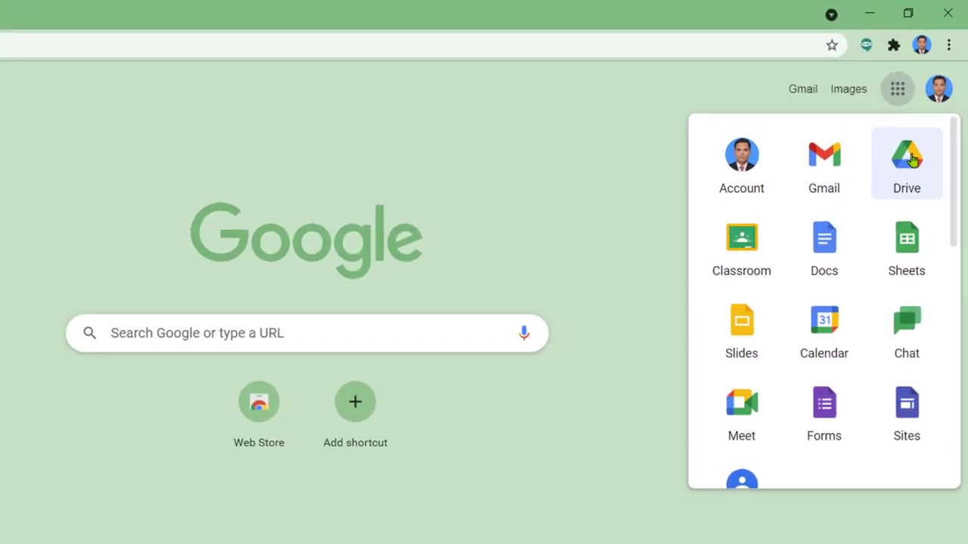
pyautogui.click(907, 185)
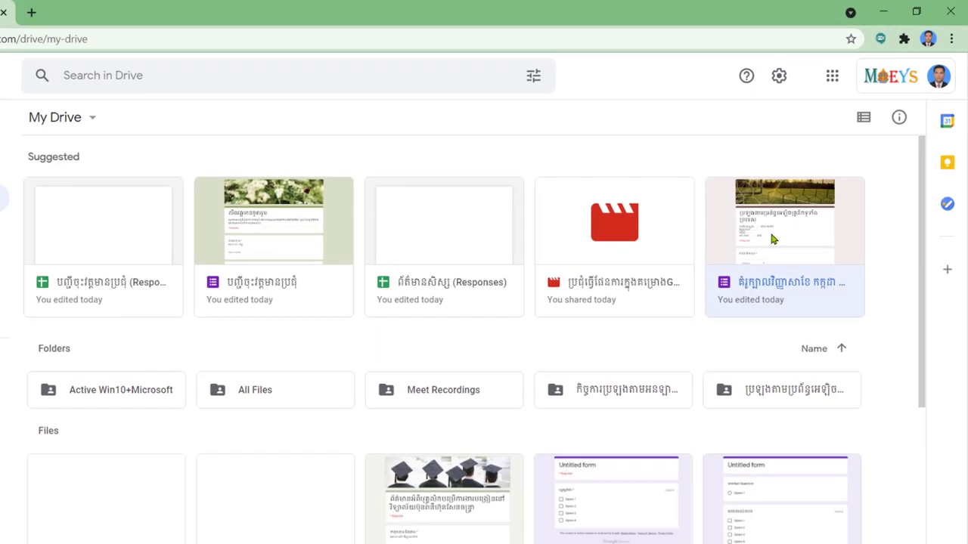
pyautogui.doubleClick(722, 291)
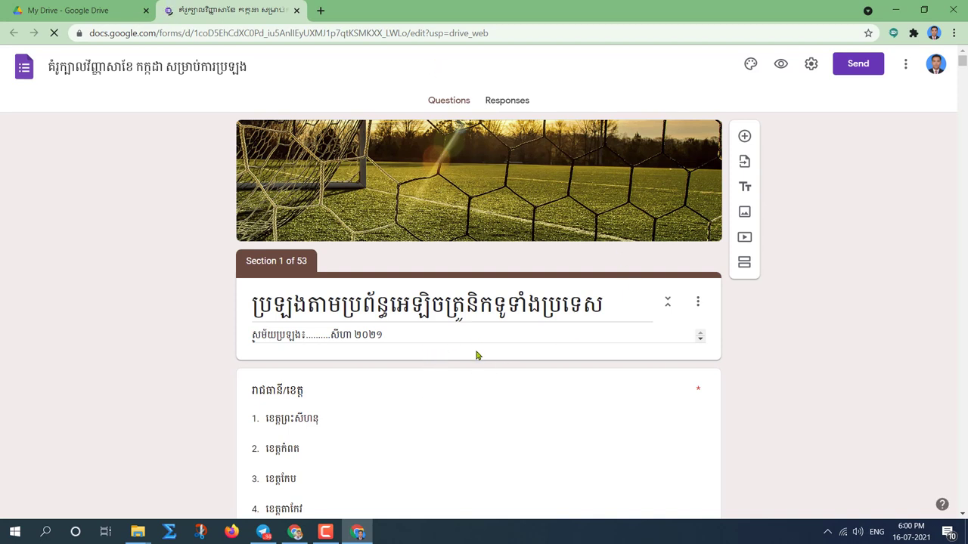
# Look over the form's header section and its responses page, and return to the questions
pyautogui.click(469, 320)
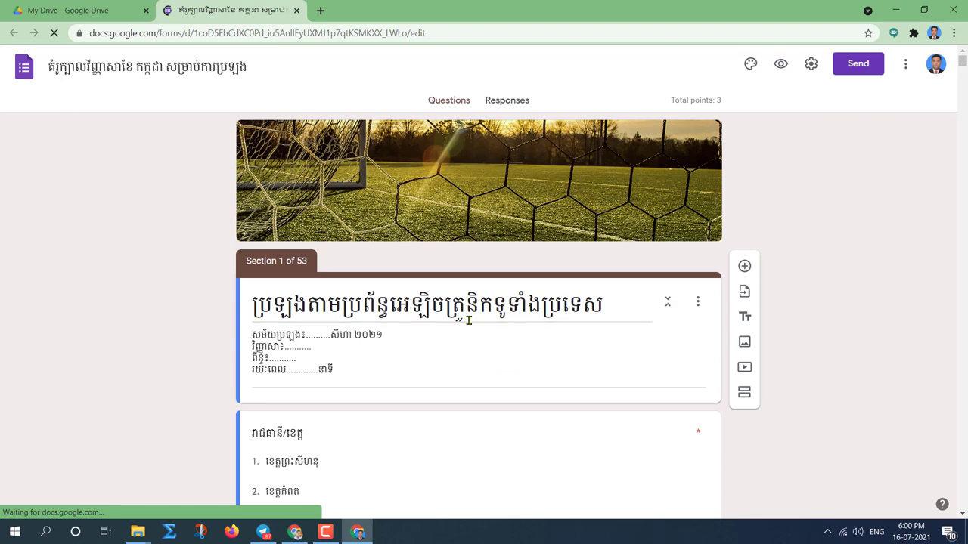
pyautogui.press('BackSpace')
pyautogui.write('គ')
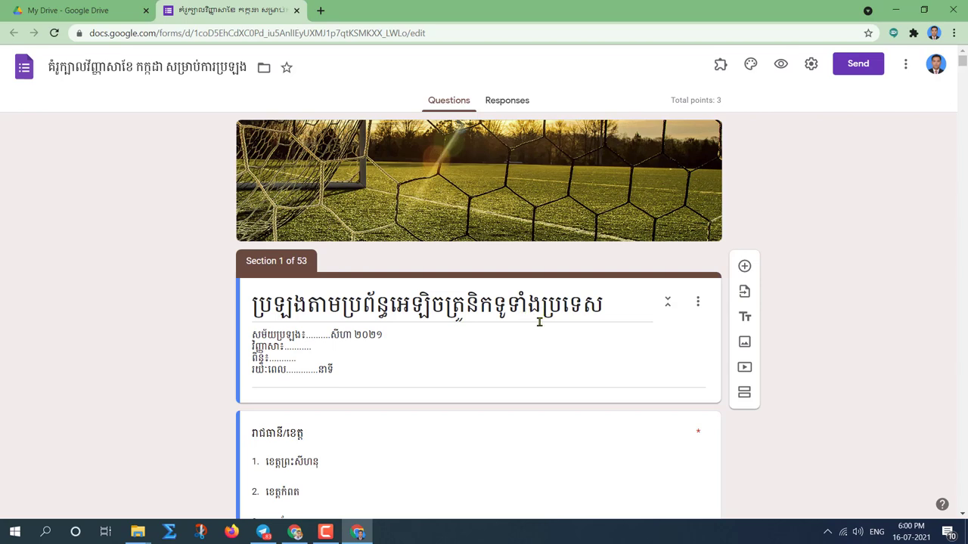
pyautogui.scroll(-7, 514, 328)
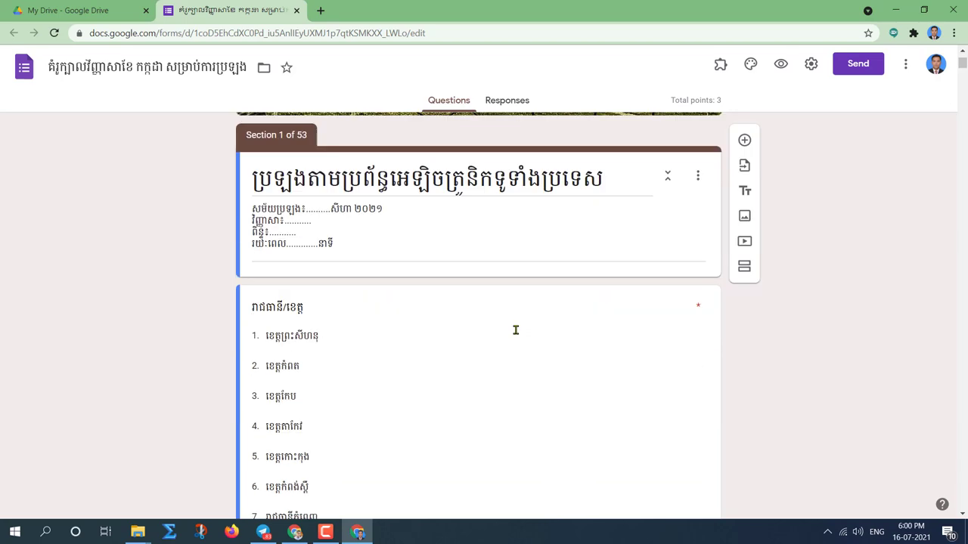
pyautogui.scroll(7, 484, 332)
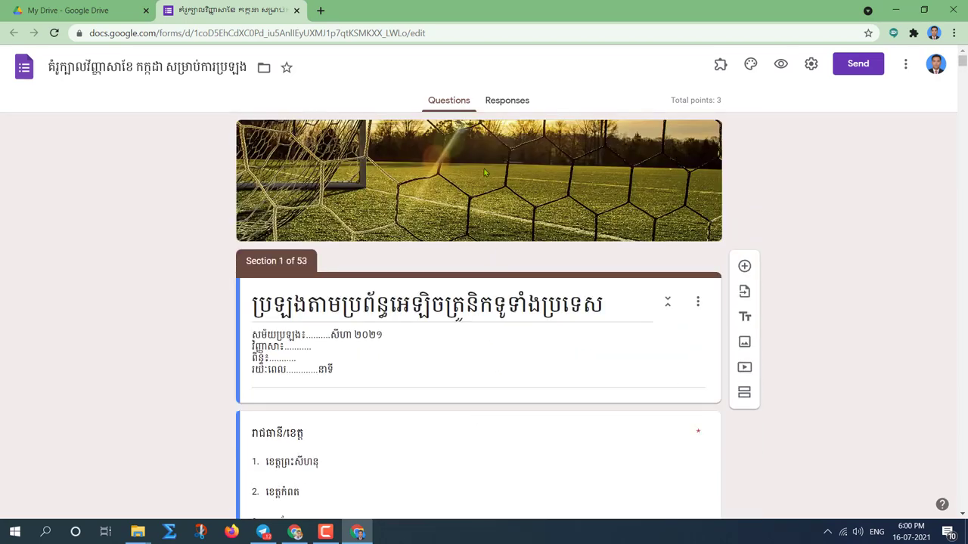
pyautogui.click(509, 100)
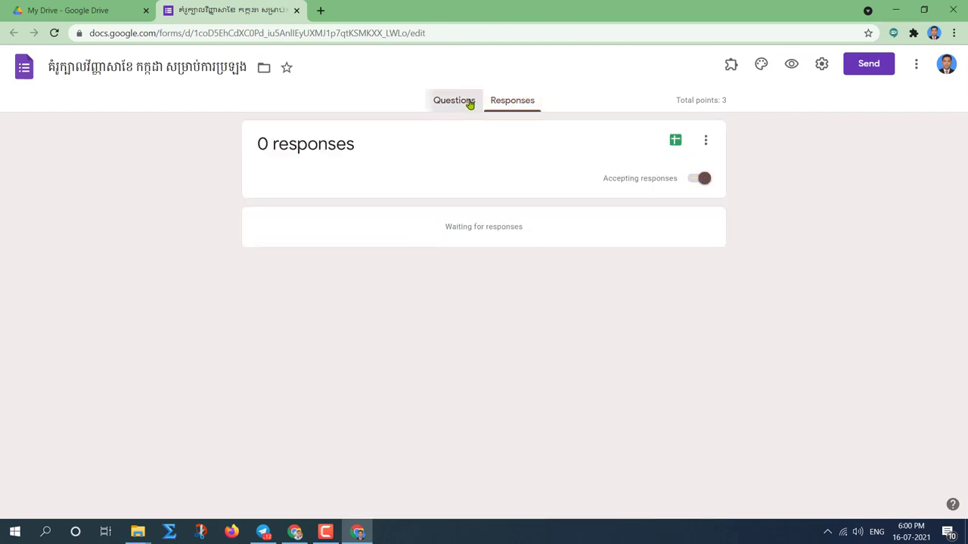
pyautogui.click(475, 100)
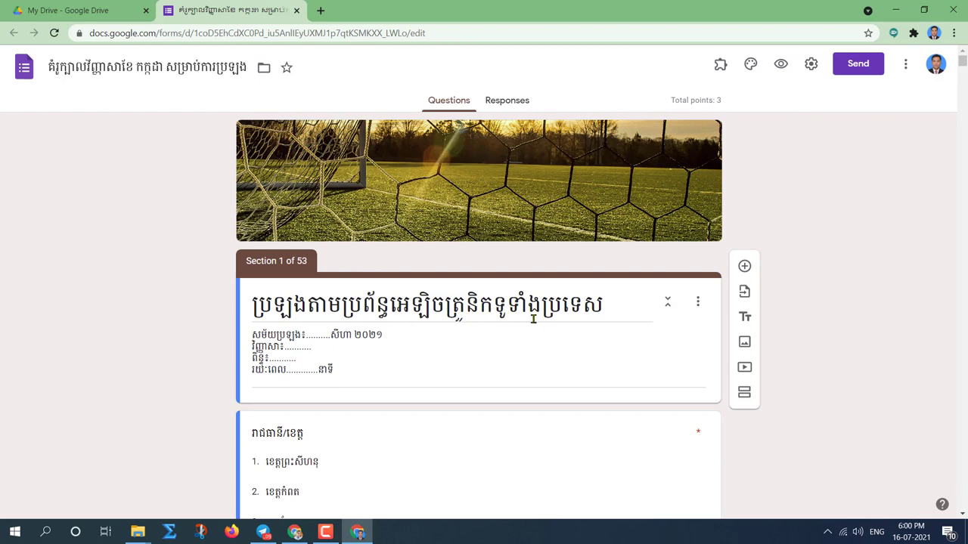
# Examine the province list in section 1 and the school-name questions in the province sections that follow
pyautogui.scroll(-20, 446, 321)
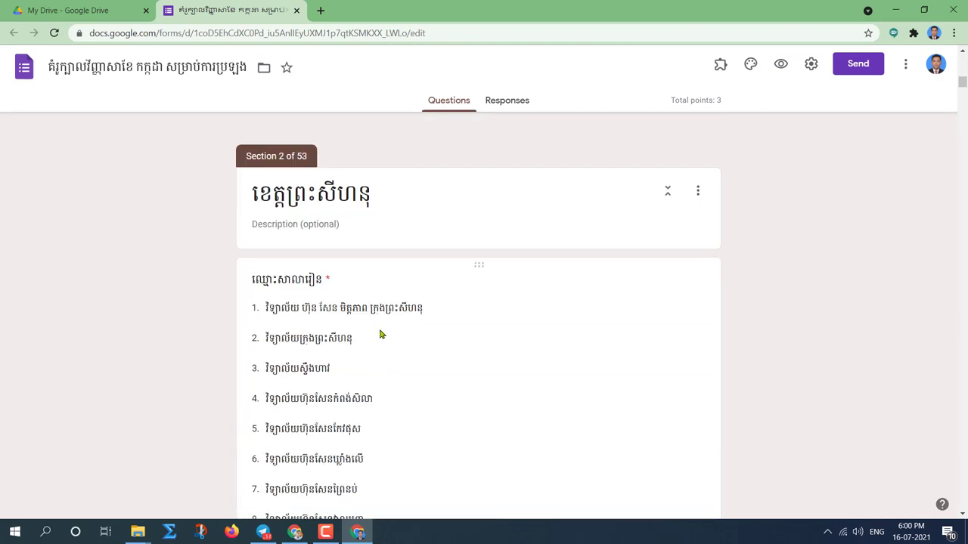
pyautogui.scroll(10, 404, 330)
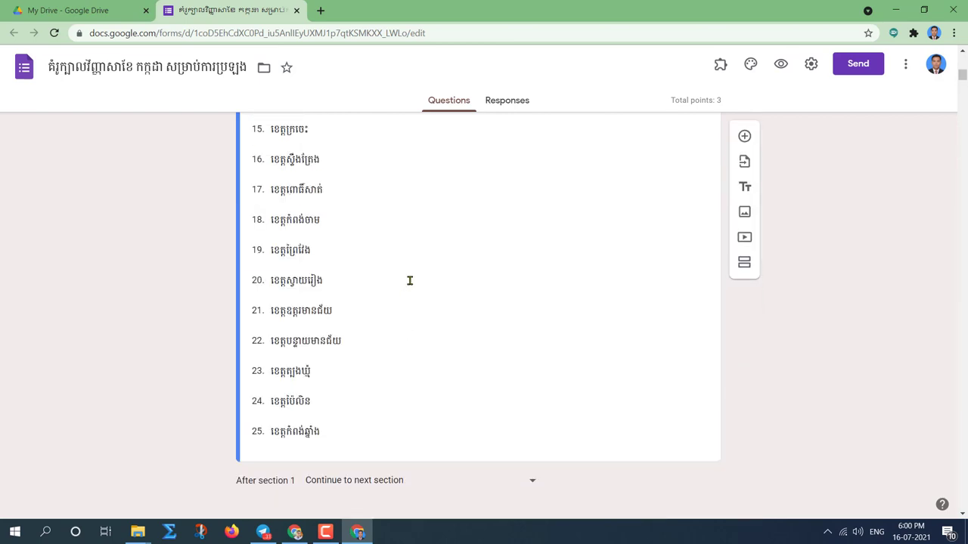
pyautogui.scroll(-20, 423, 283)
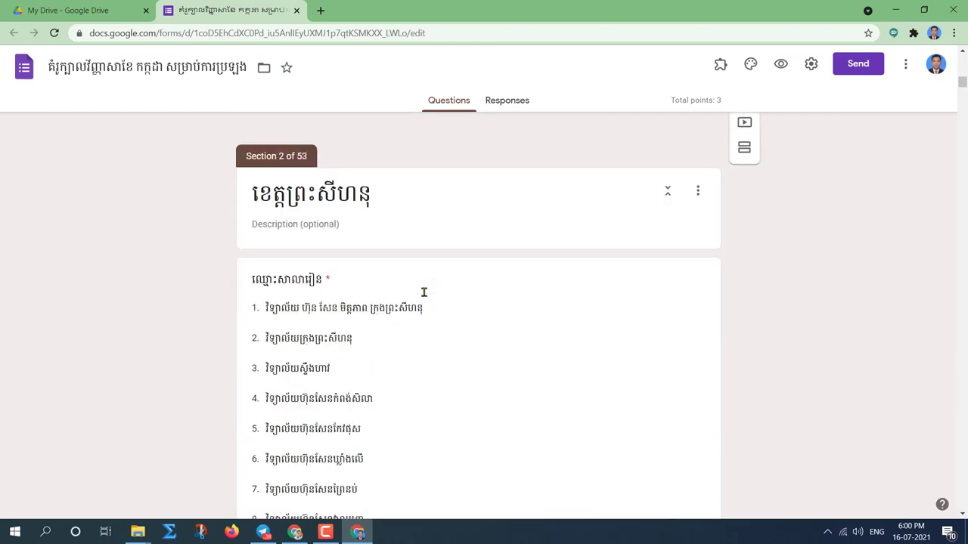
pyautogui.scroll(-20, 422, 307)
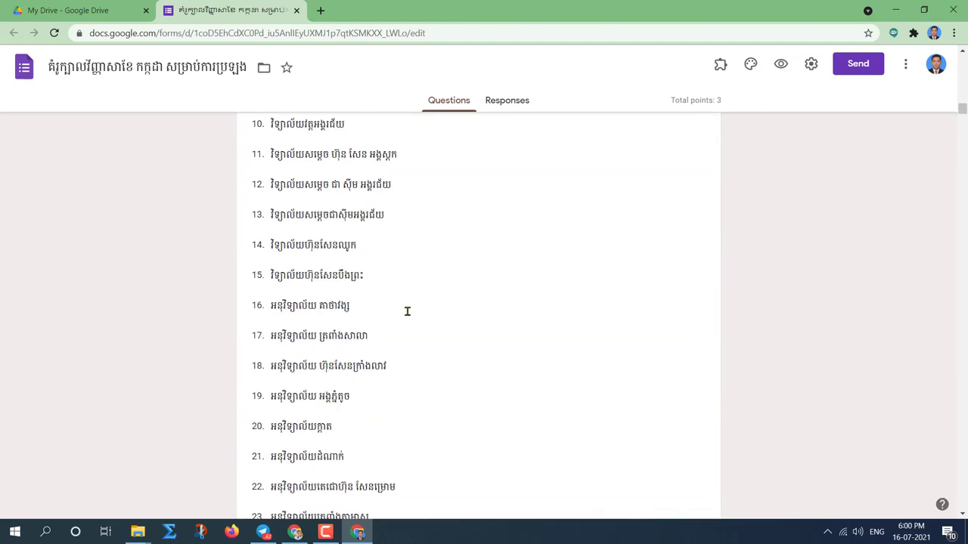
pyautogui.scroll(-10, 370, 278)
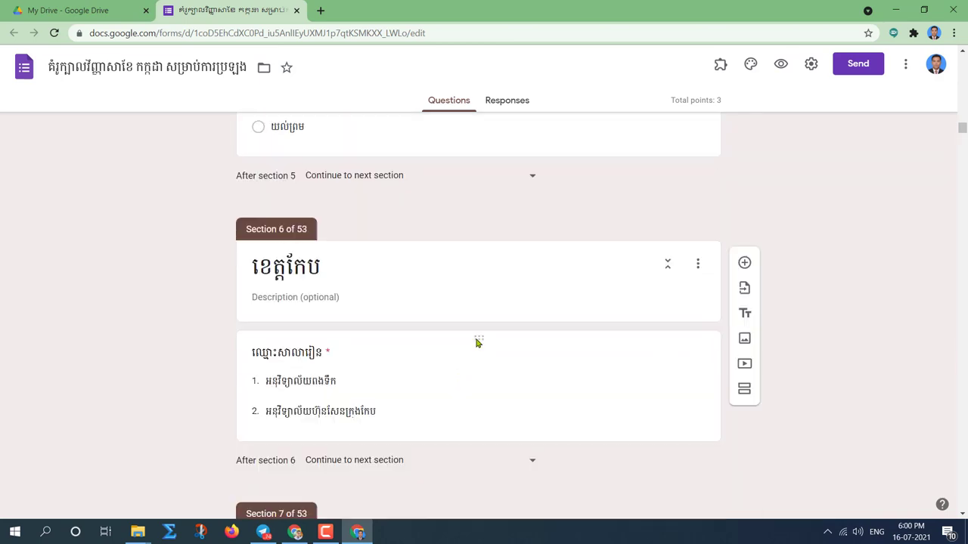
pyautogui.scroll(-2, 962, 144)
pyautogui.scroll(-20, 765, 272)
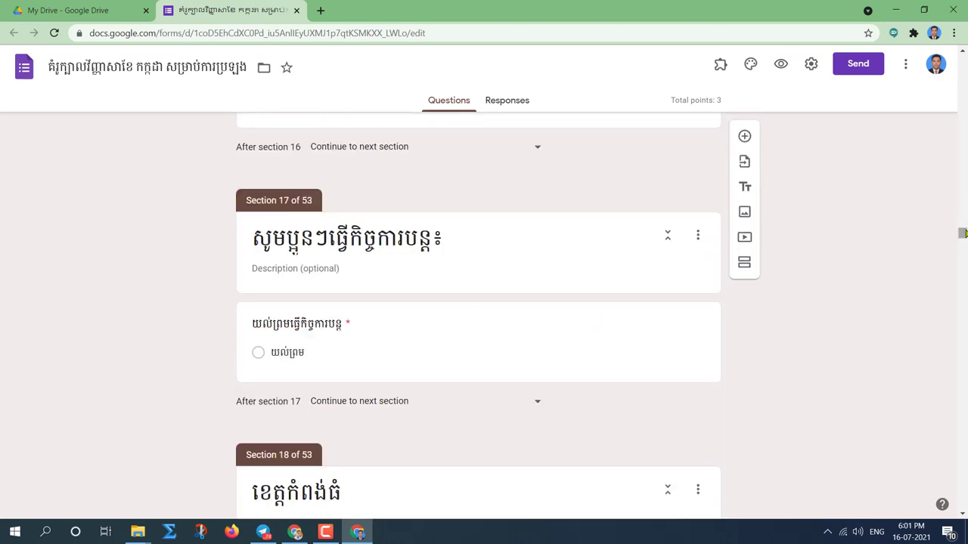
# Examine the candidate personal information questions in section 52, from student code and names to gender, grade and class letter
pyautogui.moveTo(961, 233); pyautogui.dragTo(962, 481)
pyautogui.scroll(7, 866, 436)
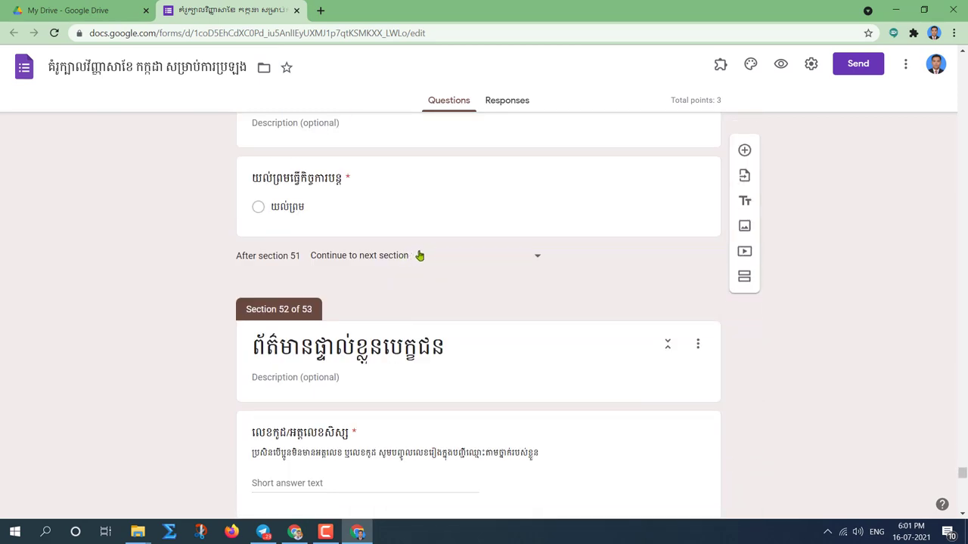
pyautogui.scroll(-2, 314, 338)
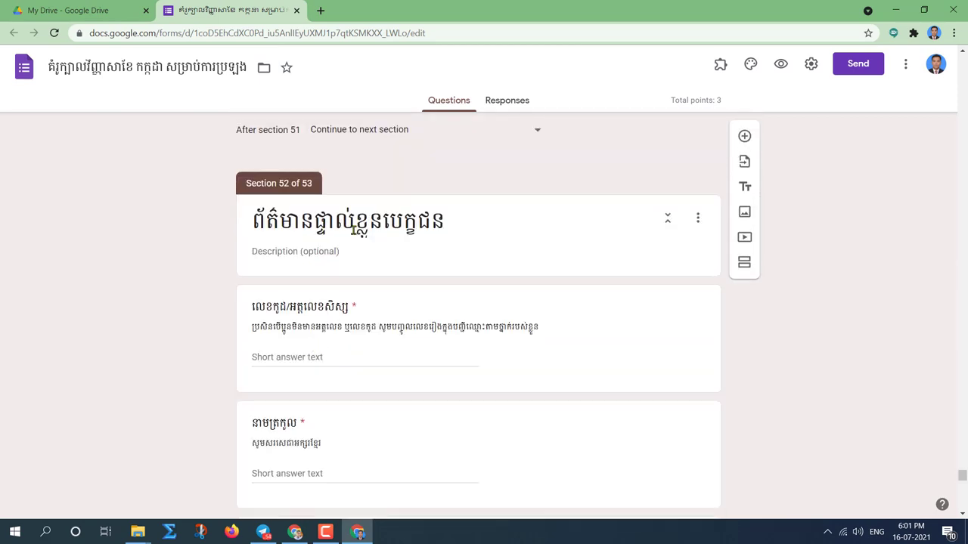
pyautogui.scroll(4, 353, 231)
pyautogui.scroll(-5, 374, 302)
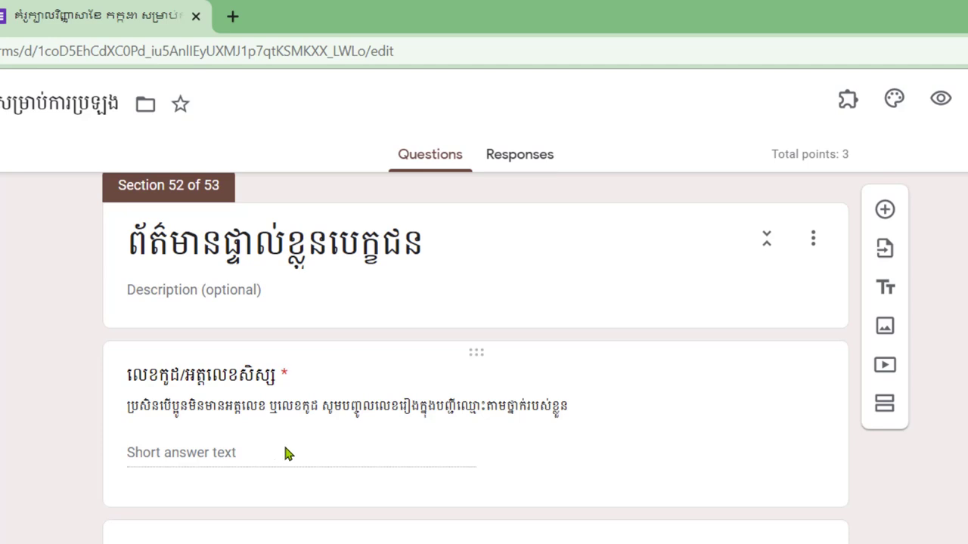
pyautogui.scroll(-5, 285, 453)
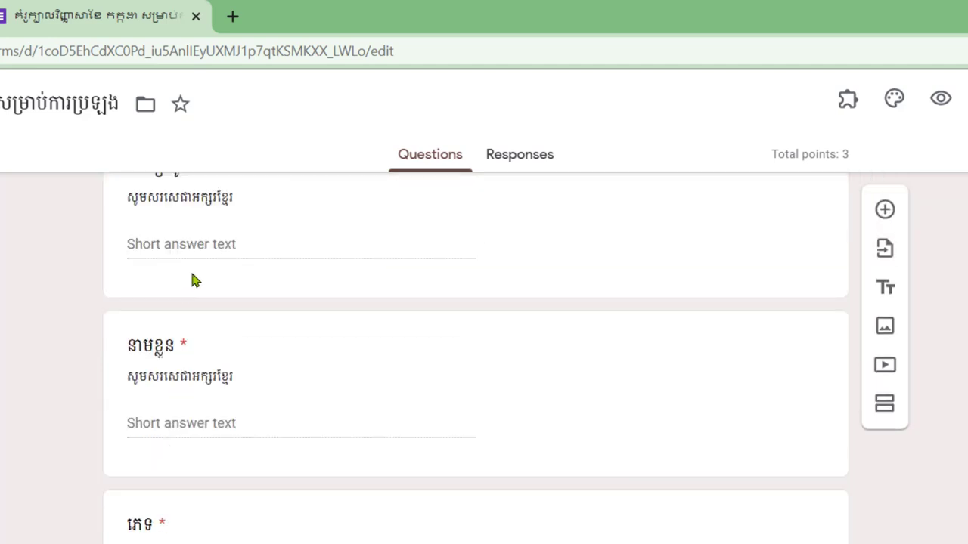
pyautogui.scroll(-5, 215, 476)
pyautogui.scroll(-6, 179, 417)
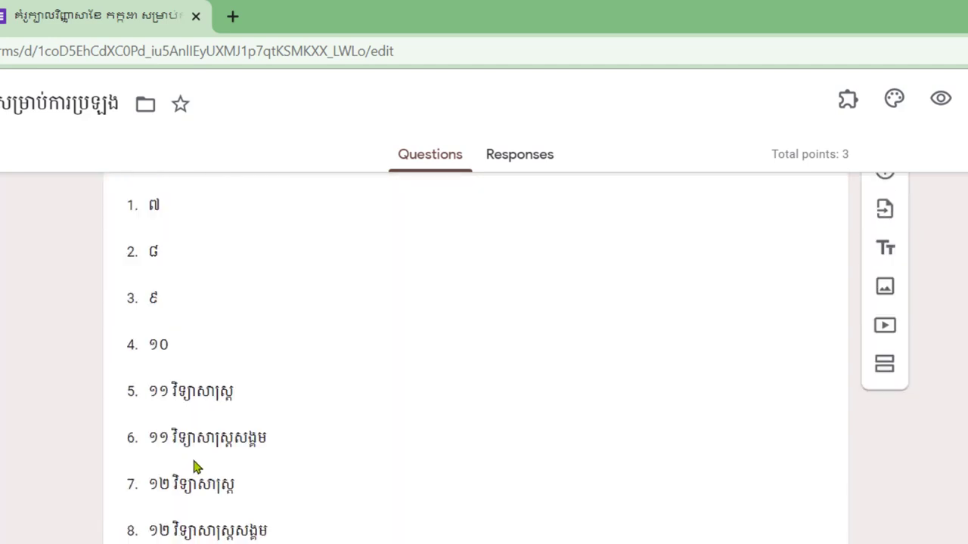
pyautogui.scroll(6, 189, 348)
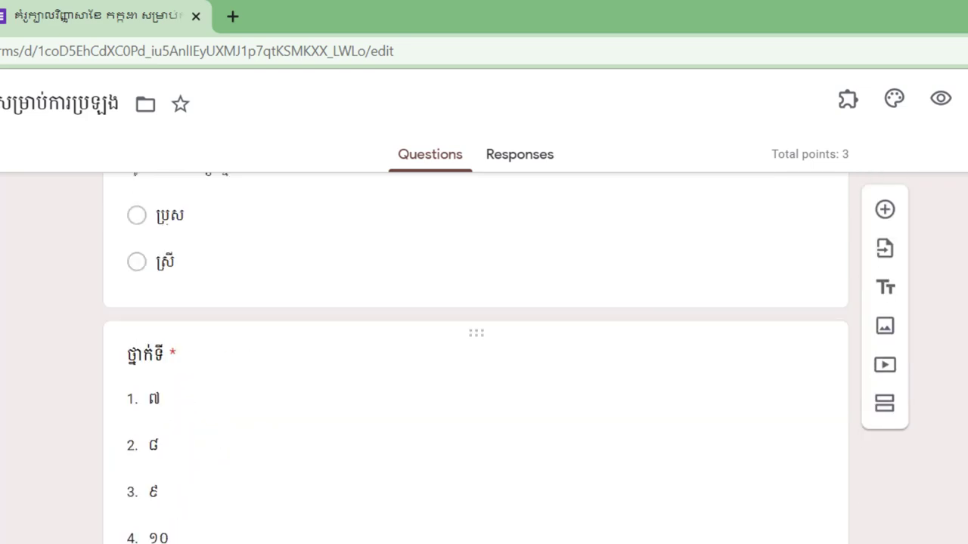
pyautogui.scroll(-4, 210, 434)
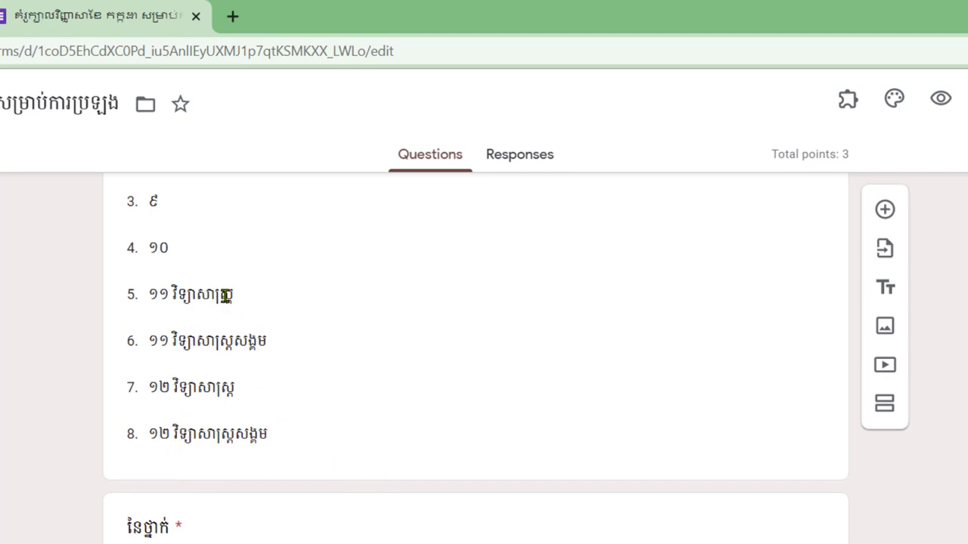
pyautogui.scroll(-3, 281, 492)
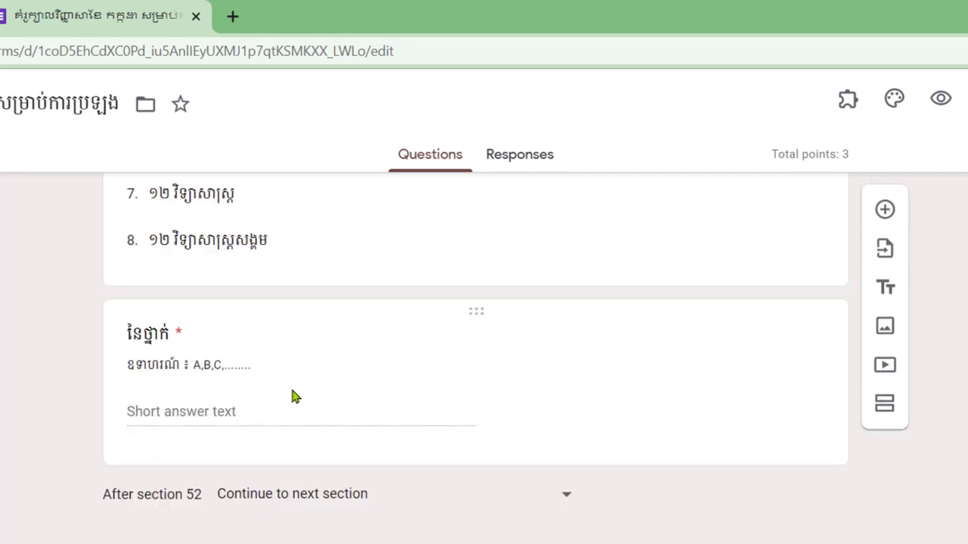
pyautogui.scroll(-3, 302, 378)
pyautogui.scroll(-3, 315, 390)
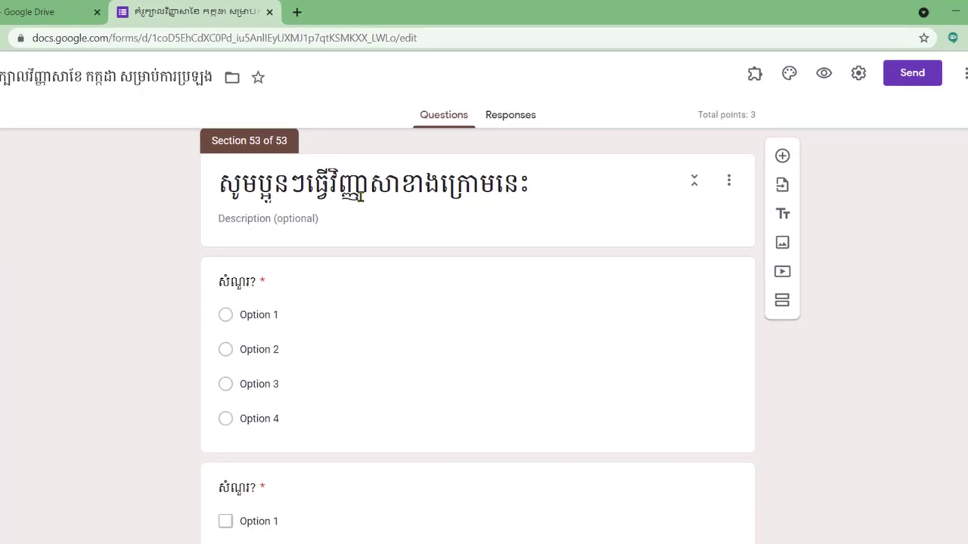
# Examine the title of section 53 and open its first multiple-choice question in edit mode
pyautogui.click(460, 182)
pyautogui.click(530, 159)
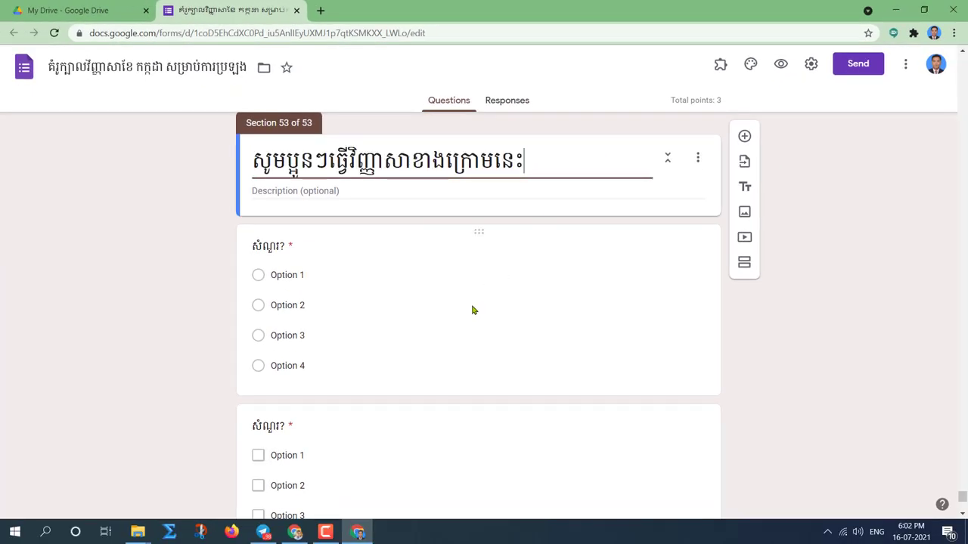
pyautogui.scroll(-1, 449, 344)
pyautogui.scroll(2, 441, 345)
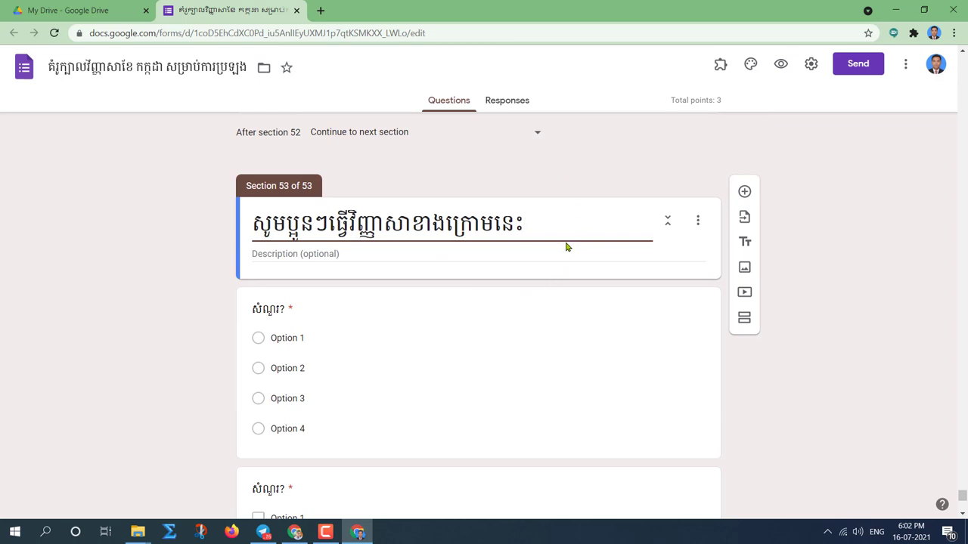
pyautogui.scroll(-1, 333, 326)
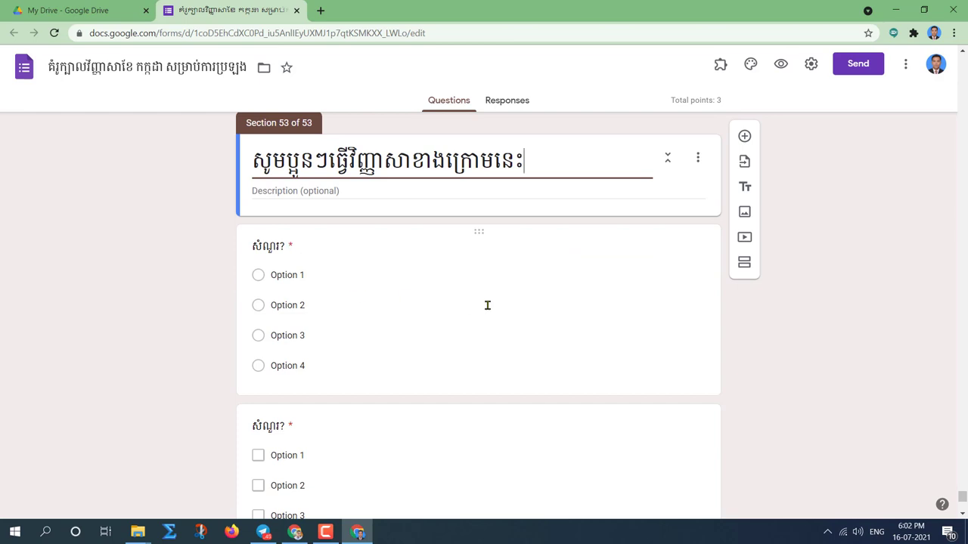
pyautogui.scroll(-1, 398, 360)
pyautogui.scroll(1, 296, 295)
pyautogui.click(307, 255)
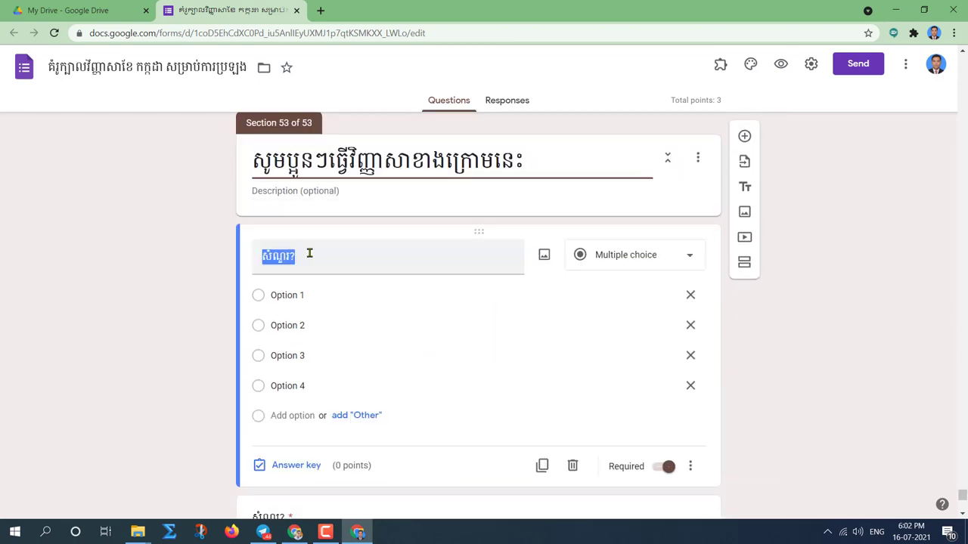
pyautogui.click(335, 258)
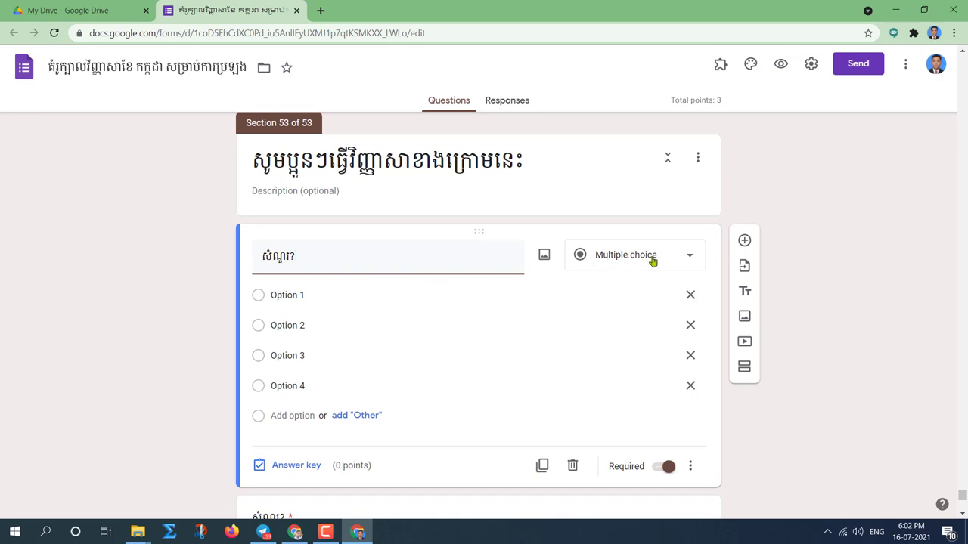
# Open the answer key of the checkboxes question in section 53
pyautogui.scroll(-4, 437, 265)
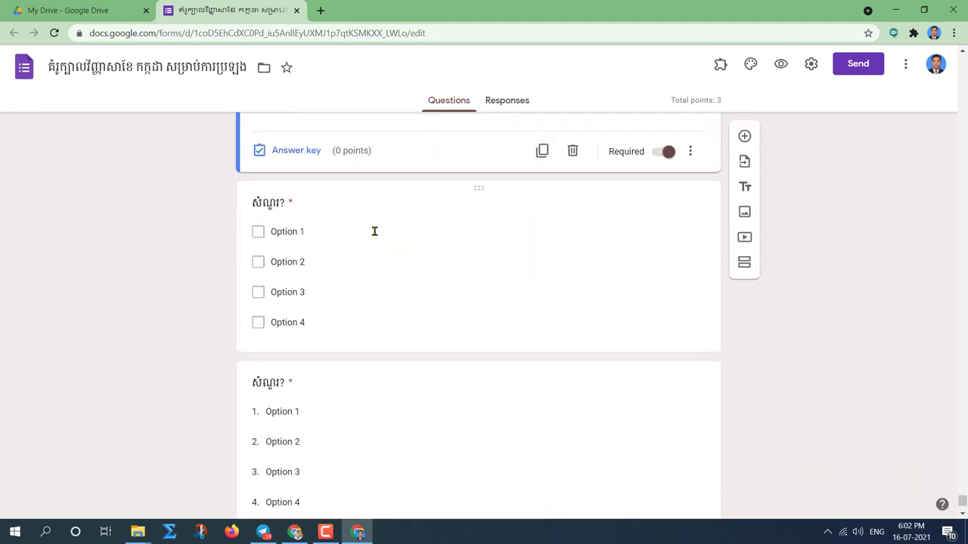
pyautogui.scroll(1, 393, 287)
pyautogui.click(340, 302)
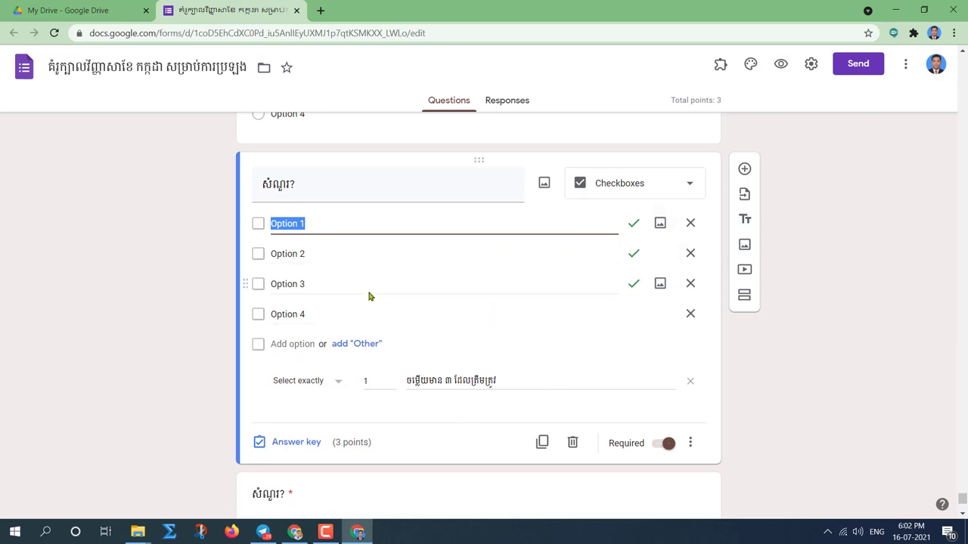
pyautogui.click(277, 446)
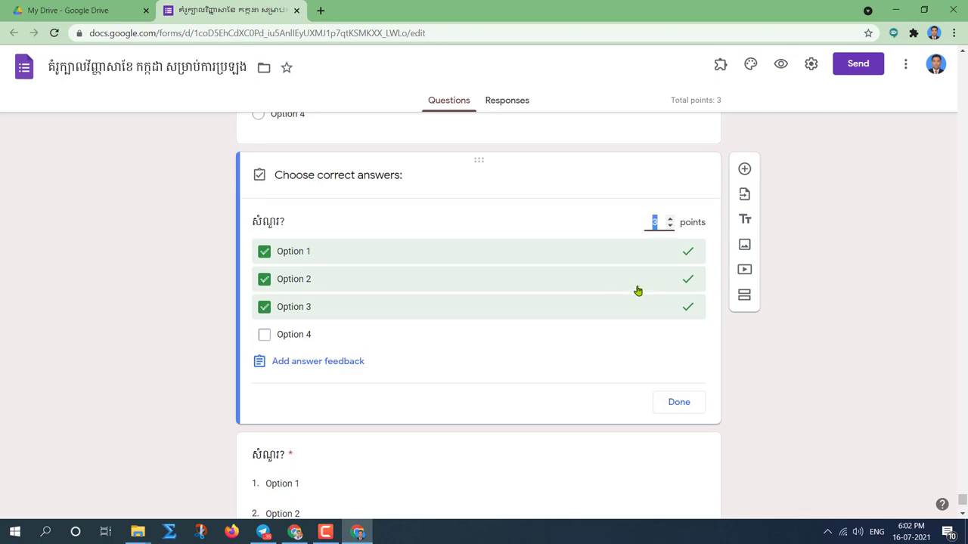
# Clear Option 1, Option 2 and Option 3 as correct answers in the checkboxes question's answer key and close the key
pyautogui.click(277, 307)
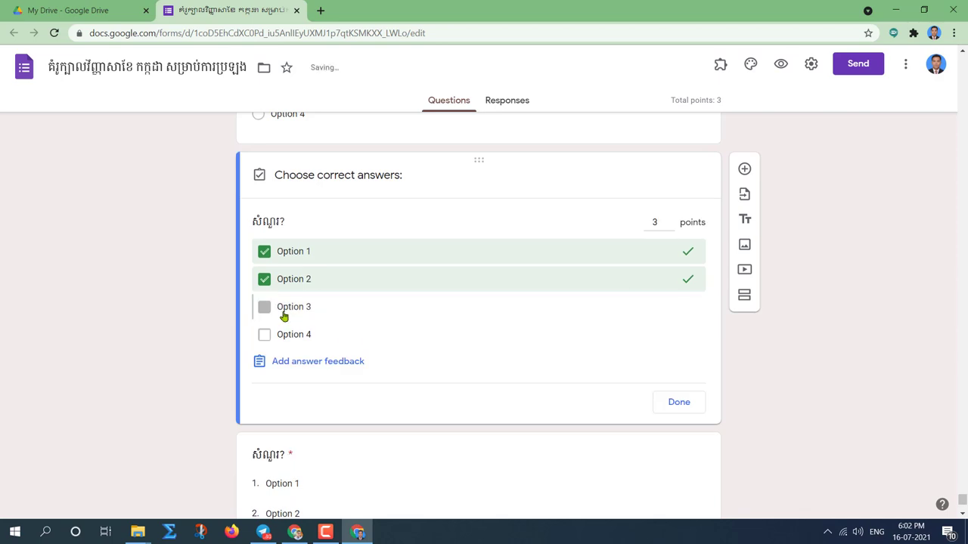
pyautogui.click(265, 279)
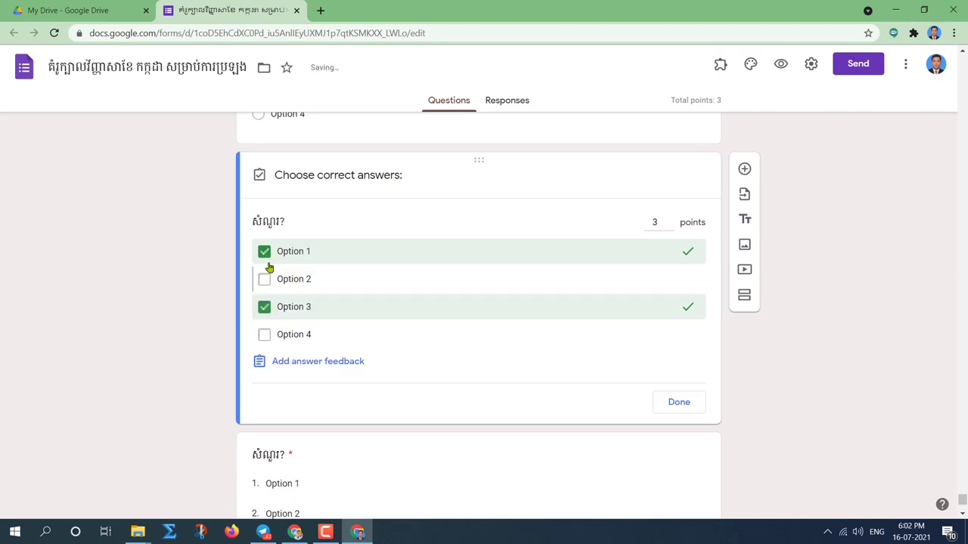
pyautogui.click(264, 252)
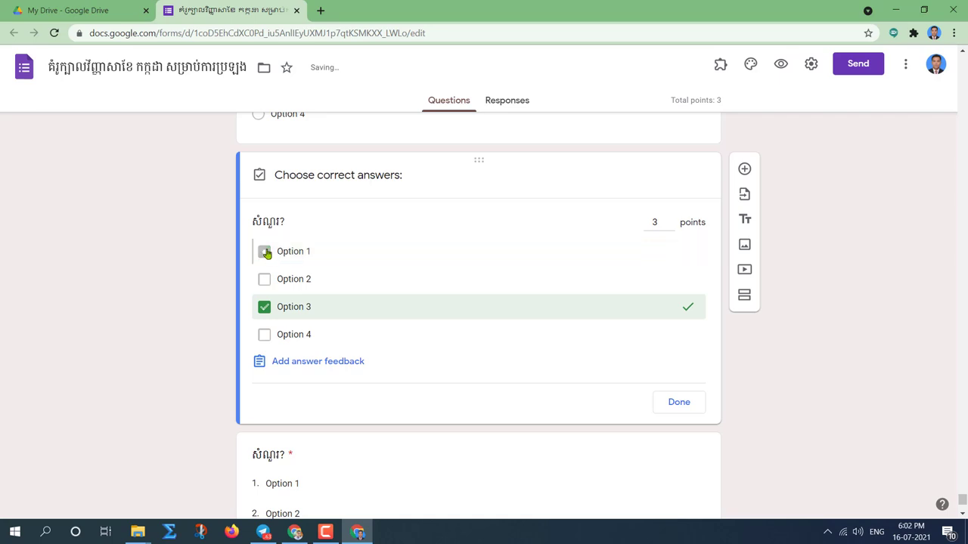
pyautogui.click(263, 306)
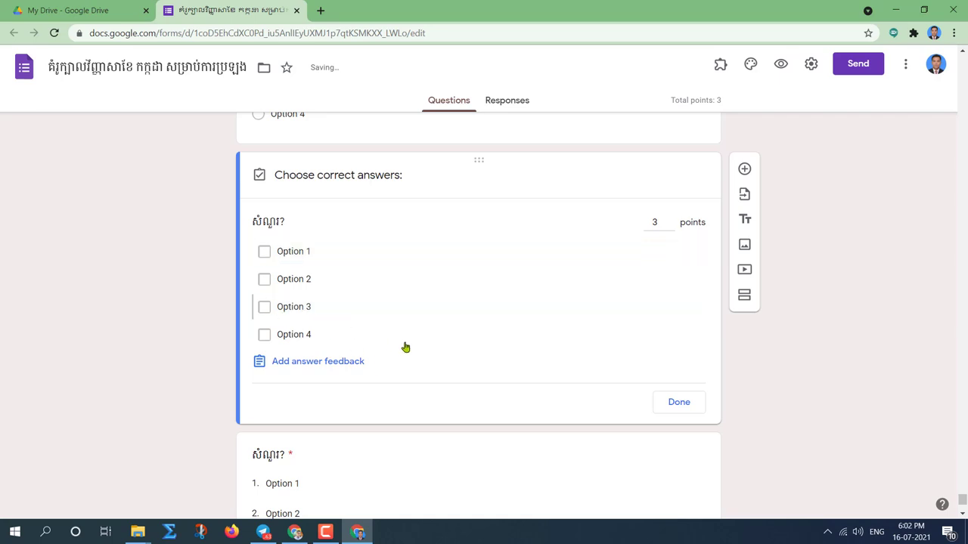
pyautogui.click(264, 307)
pyautogui.click(678, 402)
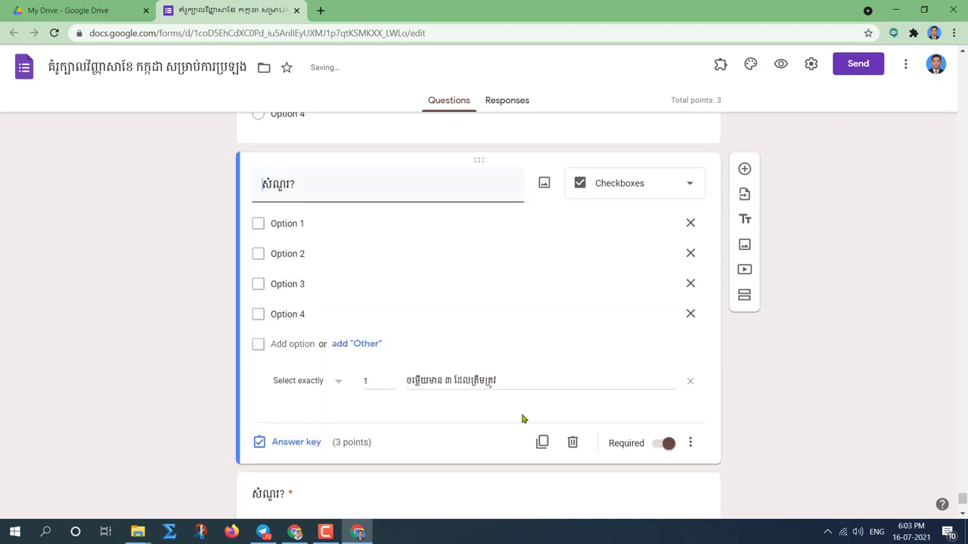
# Remove the existing response validation from the checkboxes question and add a fresh, empty validation rule
pyautogui.click(451, 386)
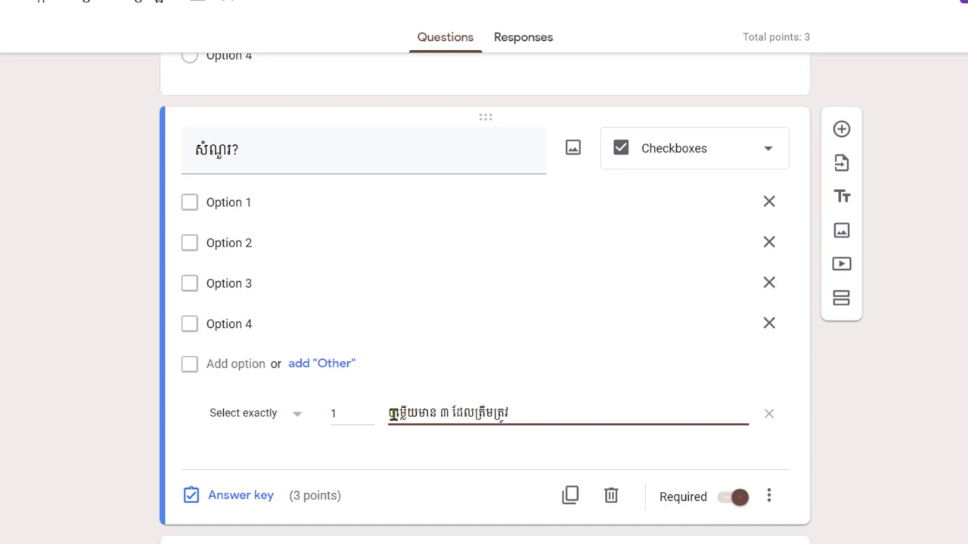
pyautogui.click(769, 496)
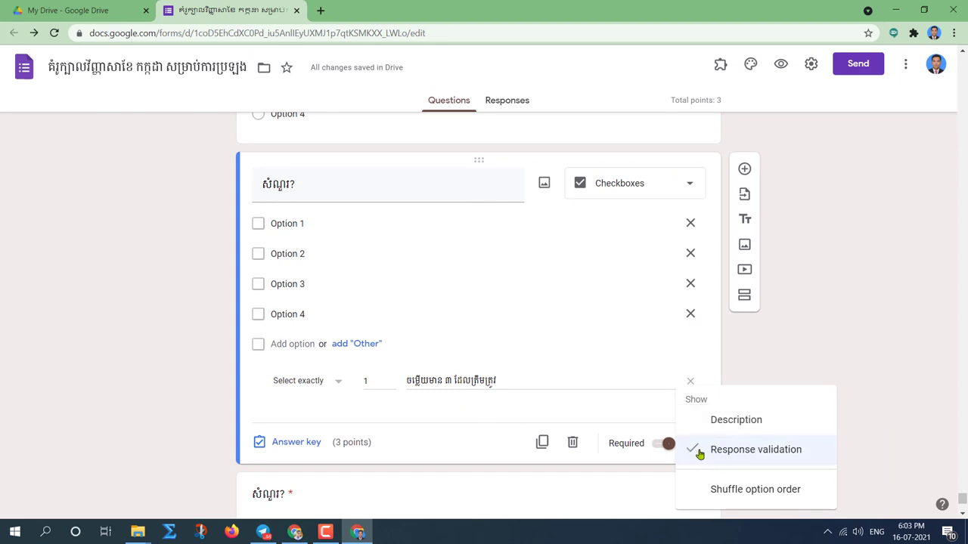
pyautogui.click(700, 454)
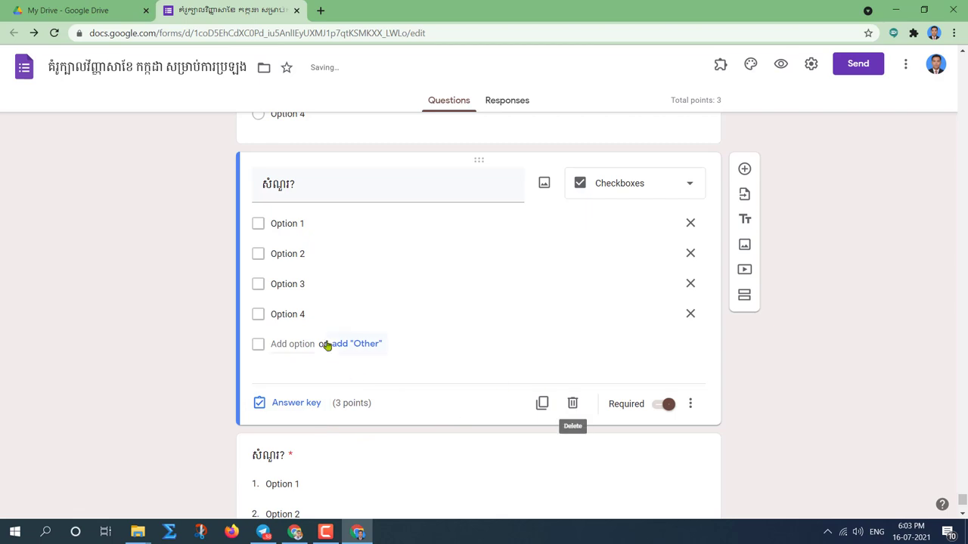
pyautogui.click(690, 404)
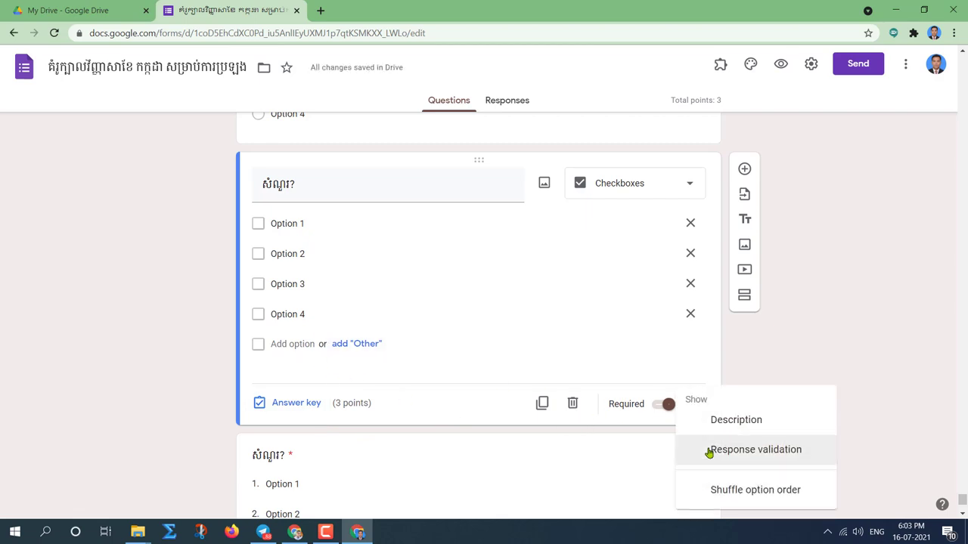
pyautogui.click(710, 455)
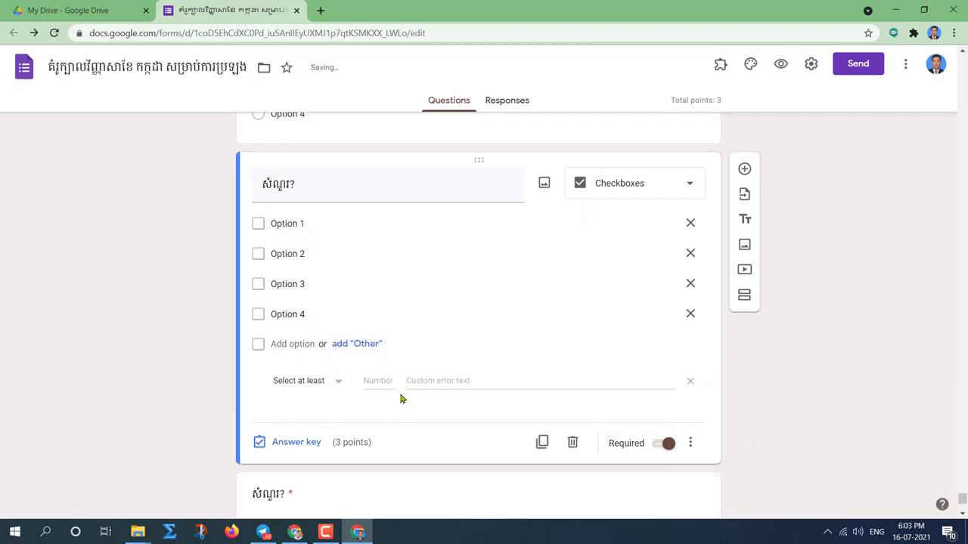
# Set the checkboxes question's response validation to Select exactly 2 with the custom error text "ចម្លើយមានេពីរ"
pyautogui.click(340, 388)
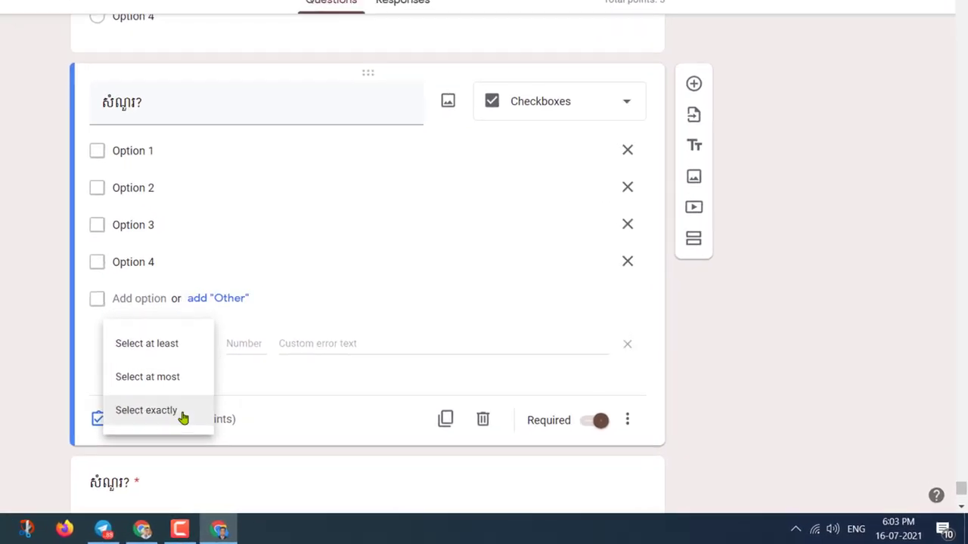
pyautogui.click(168, 413)
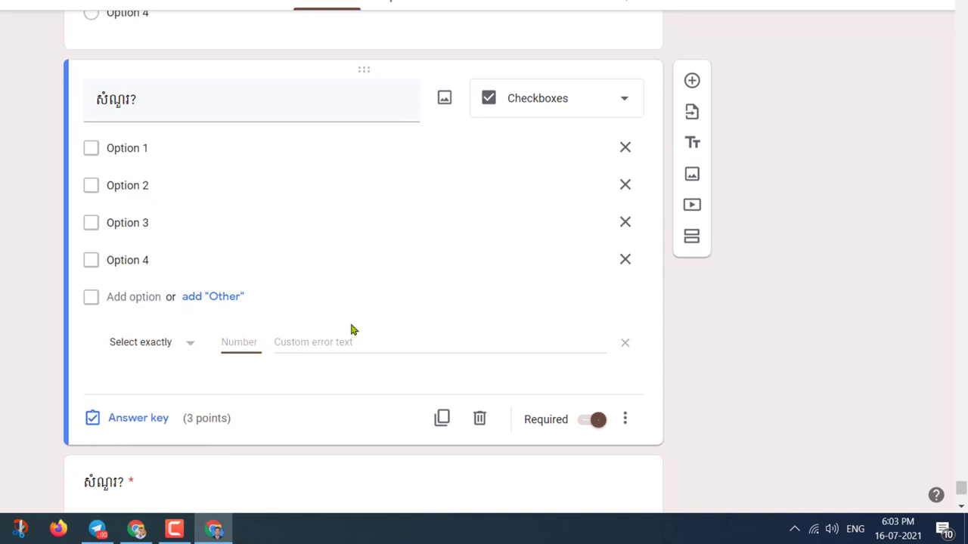
pyautogui.write('2')
pyautogui.click(306, 342)
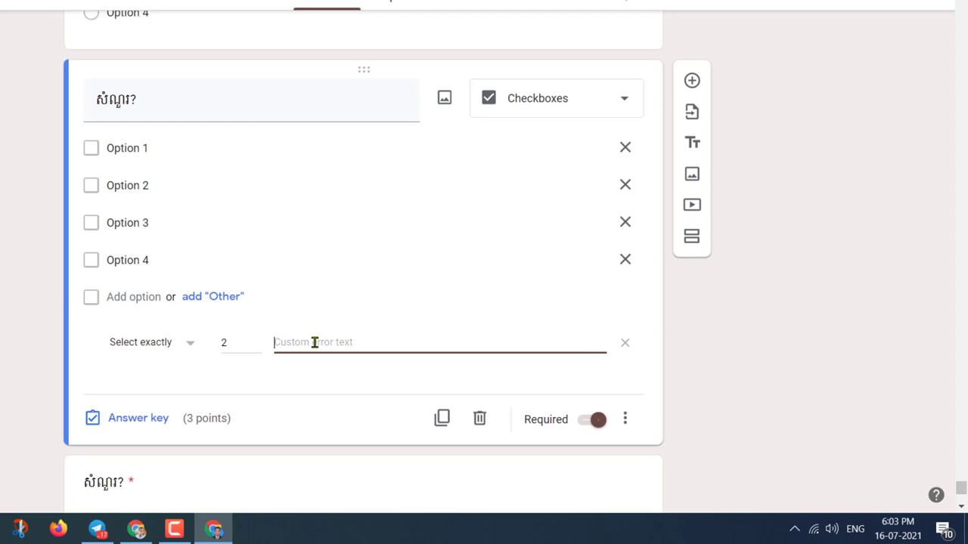
pyautogui.hotkey('alt', 'shift')
pyautogui.write('ចម្លើយមានពីរ')
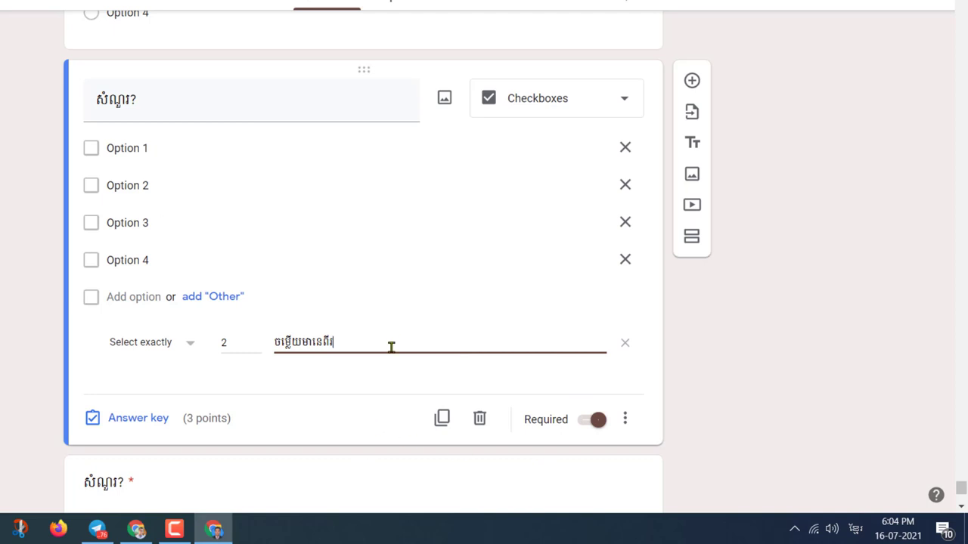
# Set the checkboxes question's value to 0 points in its answer key and close the key
pyautogui.scroll(-2, 316, 313)
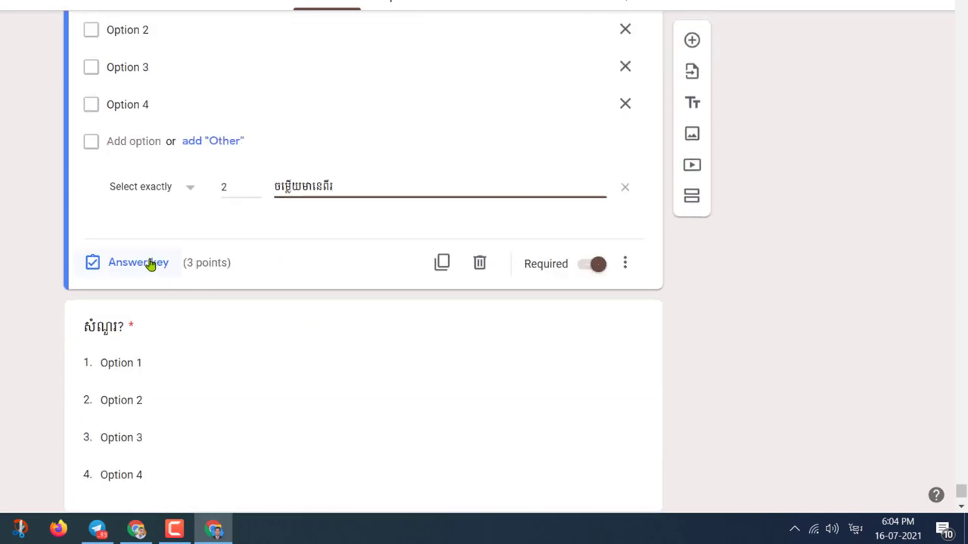
pyautogui.click(149, 265)
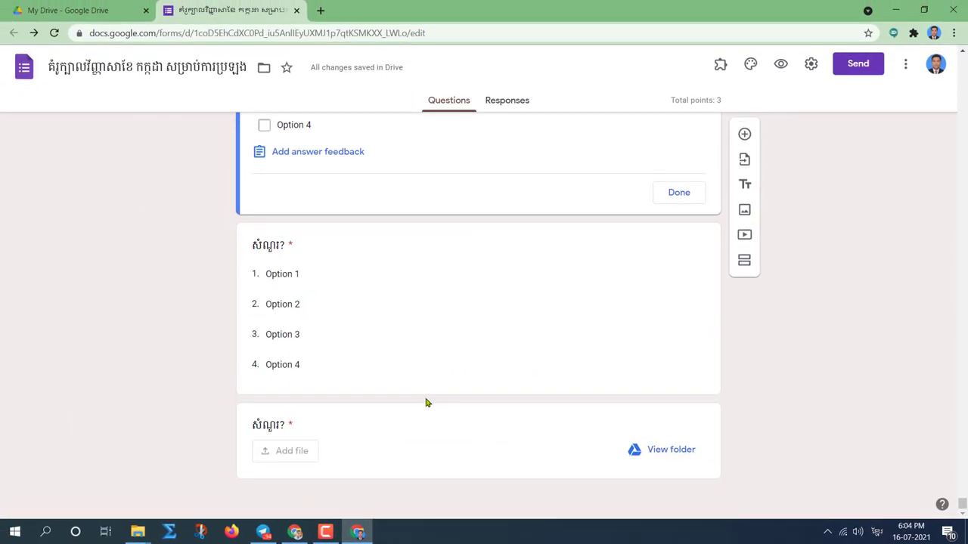
pyautogui.scroll(3, 296, 368)
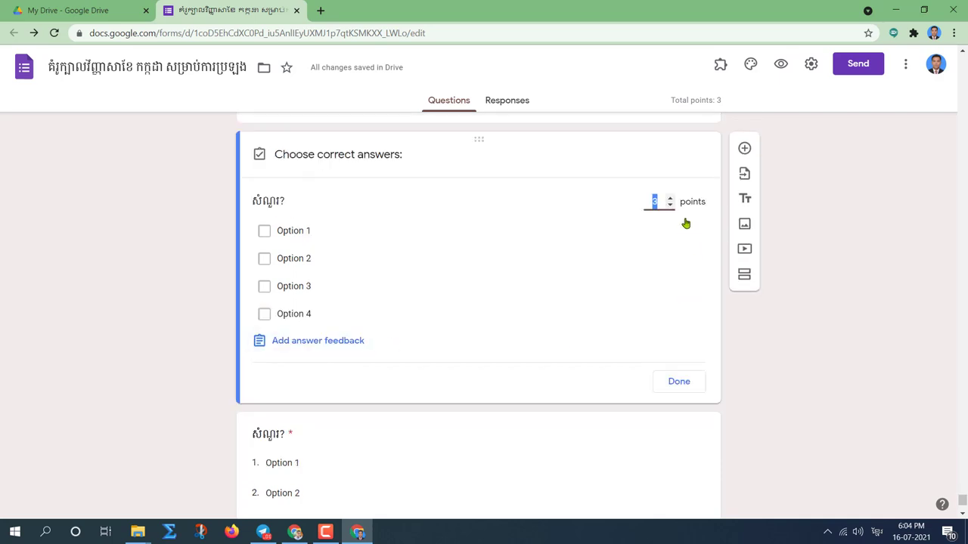
pyautogui.click(671, 210)
pyautogui.write('0')
pyautogui.click(680, 383)
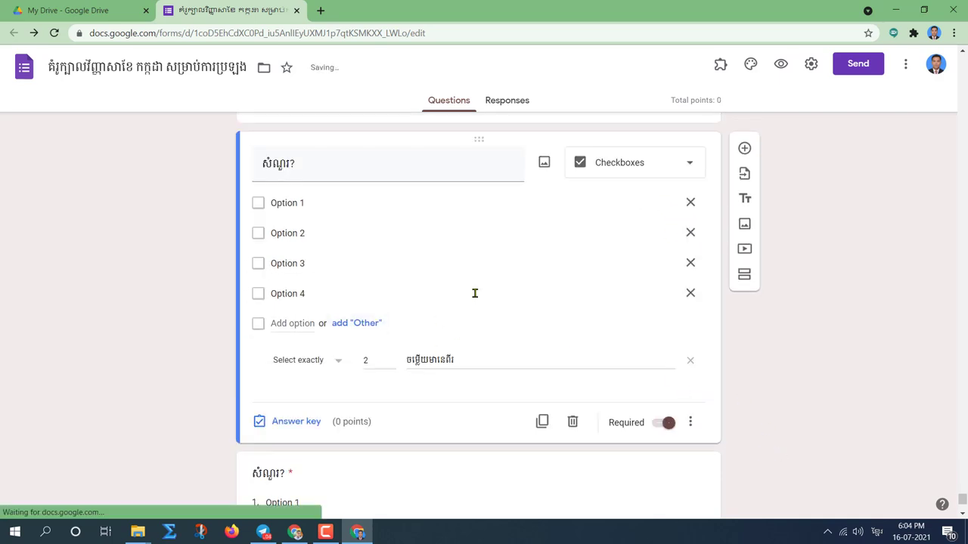
# Examine the dropdown question and its available question types, and compare it with the checkboxes question above
pyautogui.scroll(-2, 444, 340)
pyautogui.scroll(-3, 444, 340)
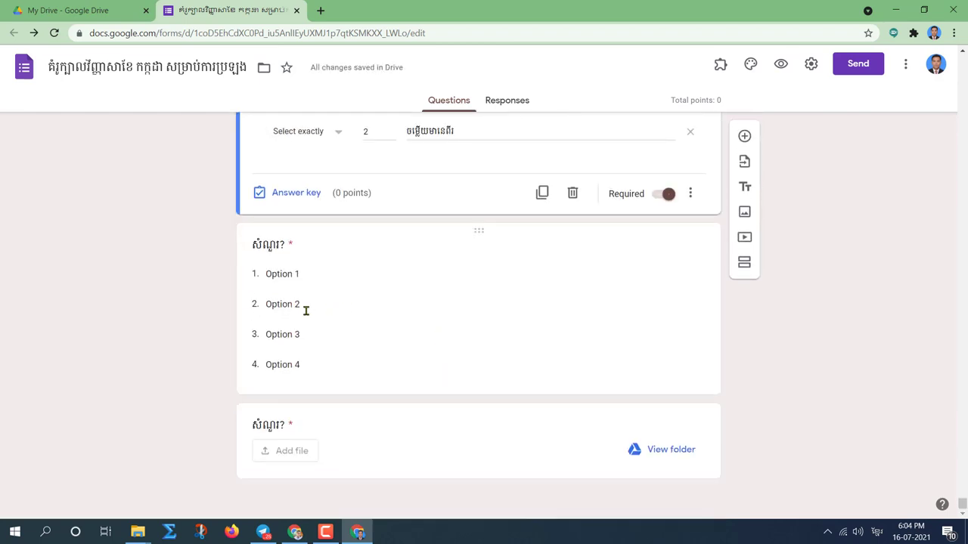
pyautogui.click(302, 305)
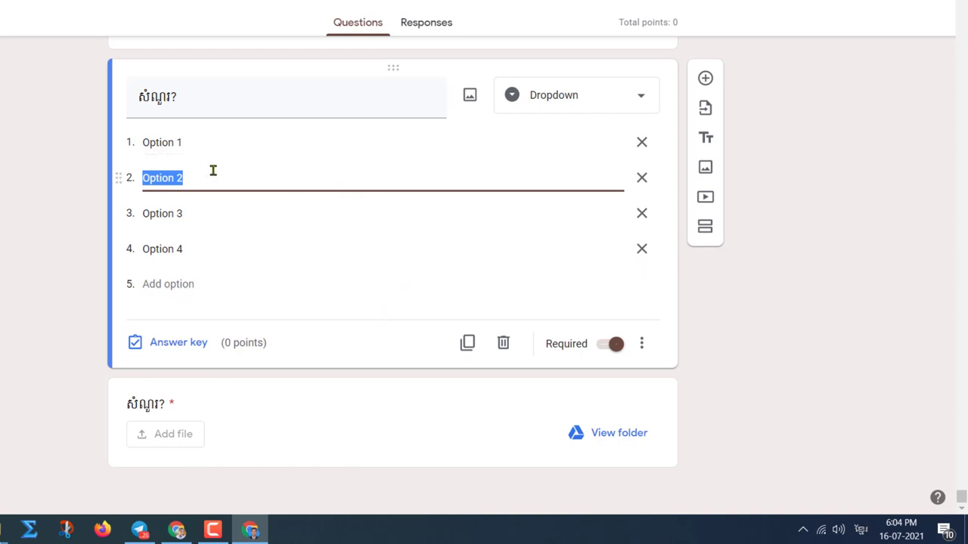
pyautogui.scroll(3, 358, 289)
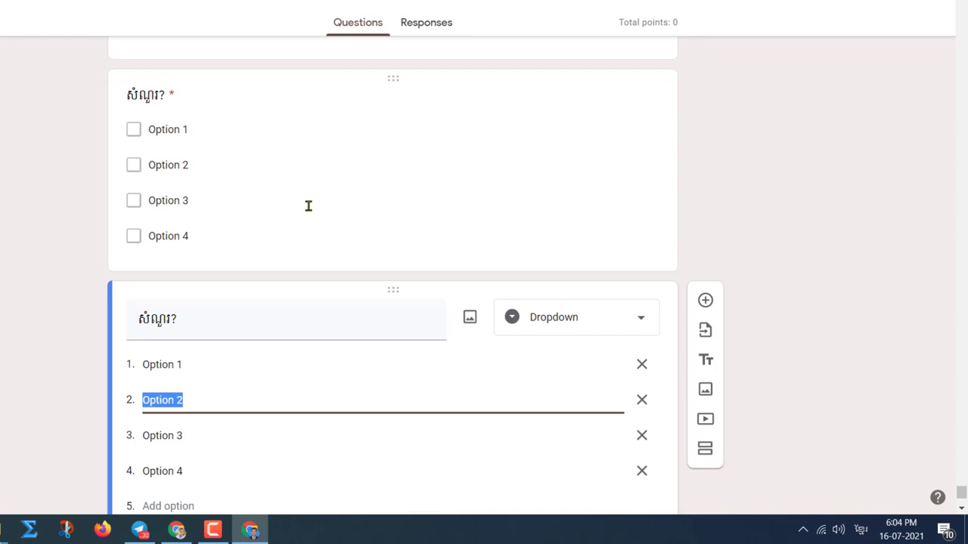
pyautogui.click(660, 328)
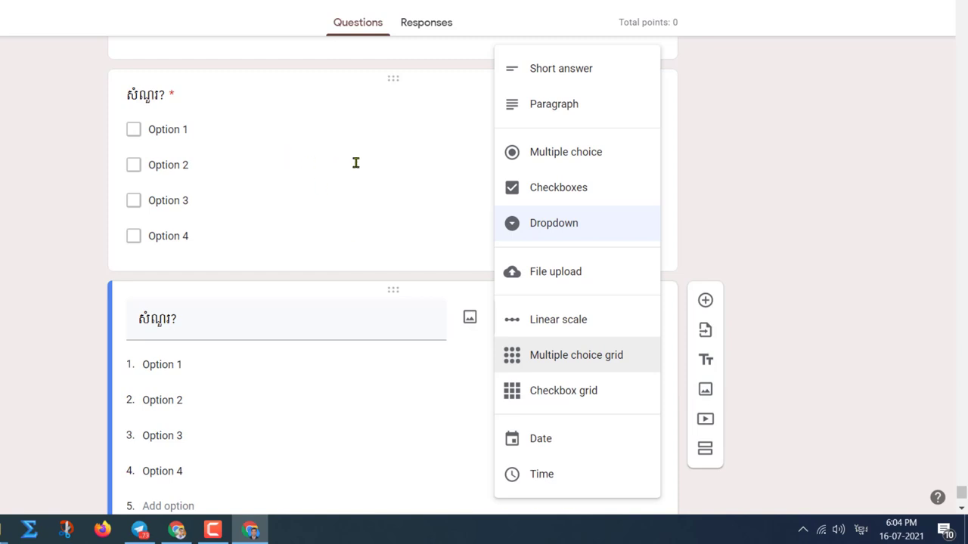
pyautogui.click(378, 181)
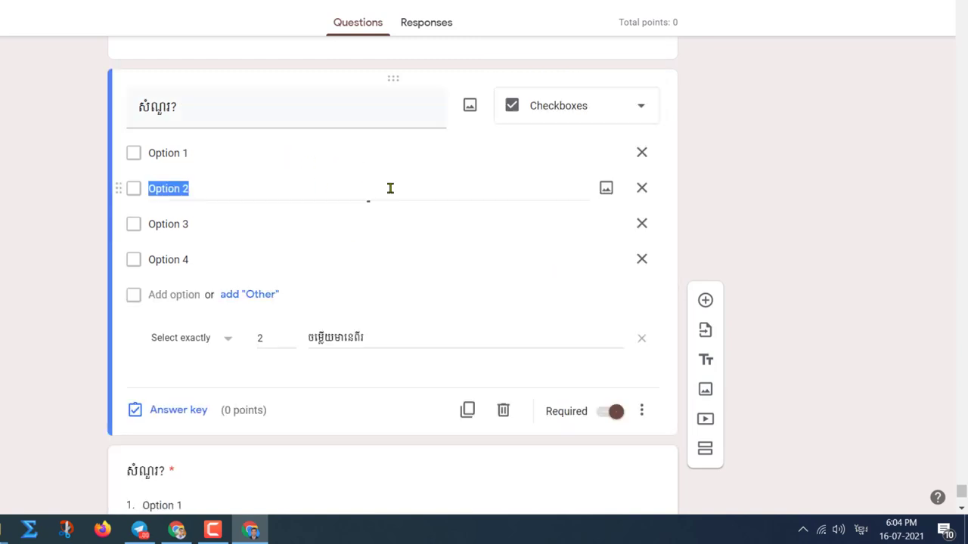
# Open the file upload question at the end of the form and examine its question type options
pyautogui.scroll(-4, 367, 264)
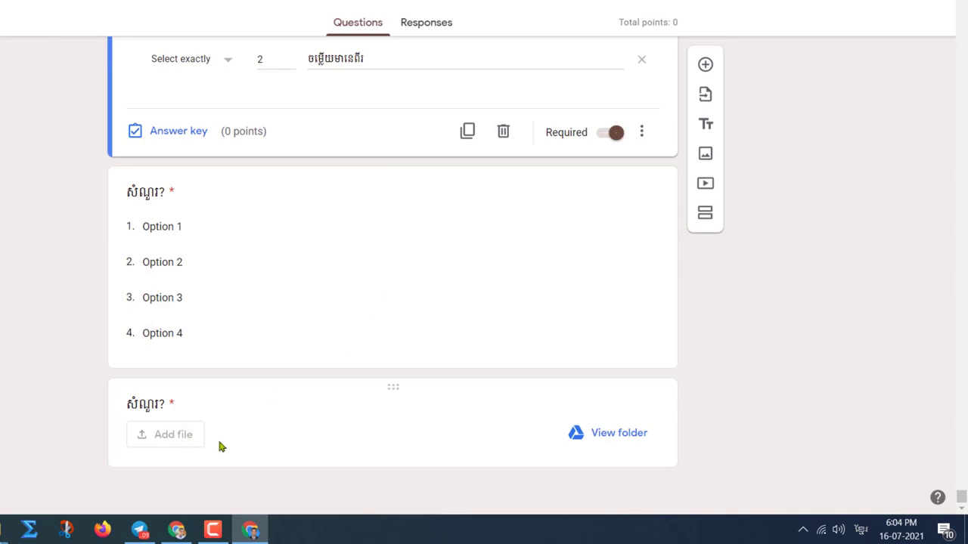
pyautogui.click(228, 424)
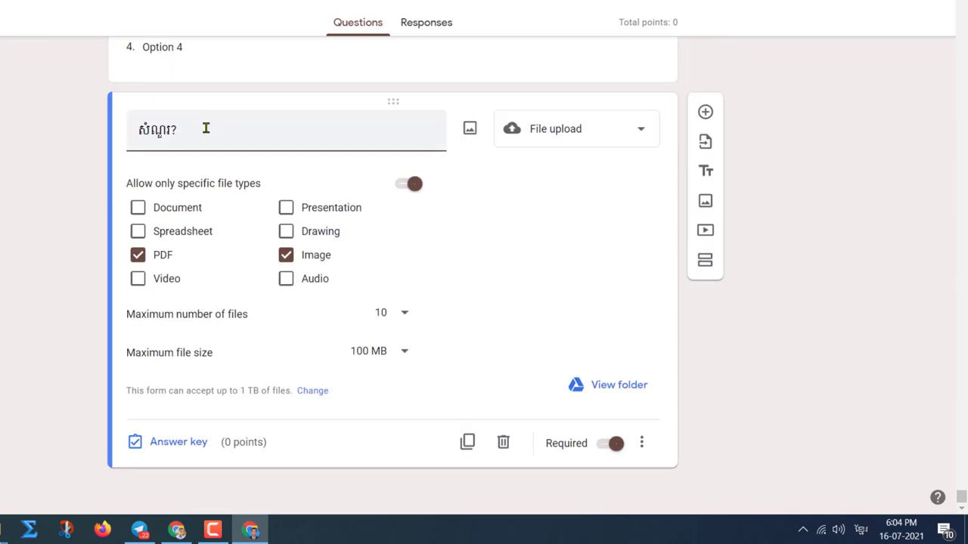
pyautogui.click(646, 135)
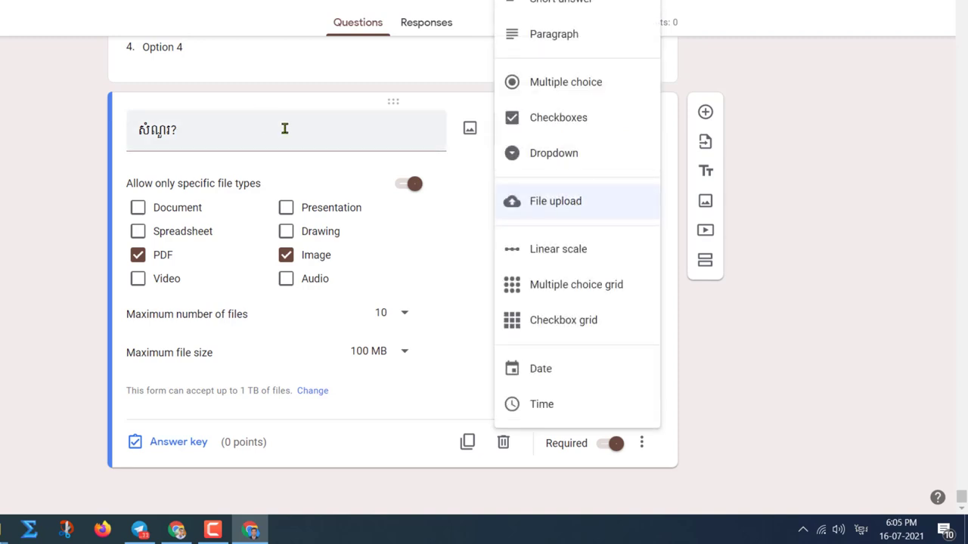
pyautogui.click(336, 139)
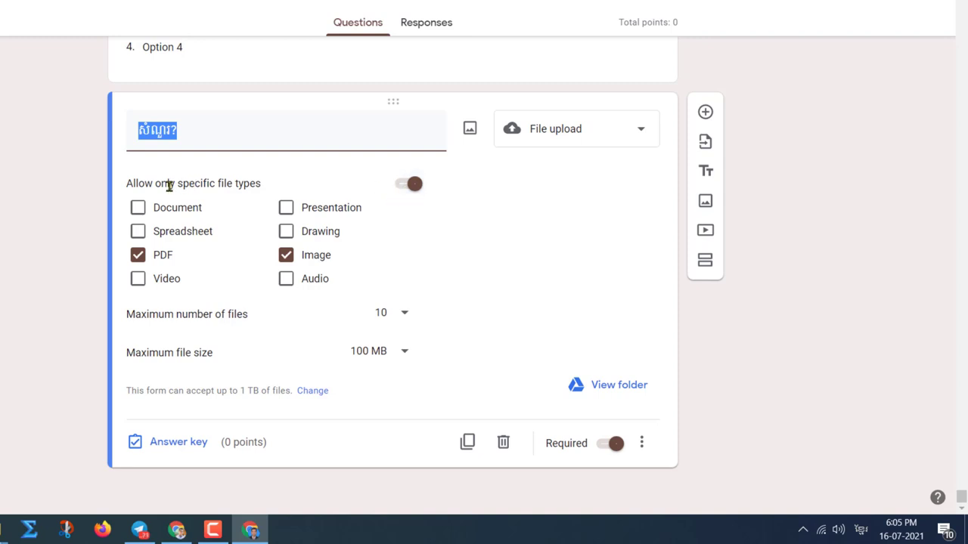
# Turn the specific file types restriction off and on again, allowing only PDF and Image uploads
pyautogui.click(400, 191)
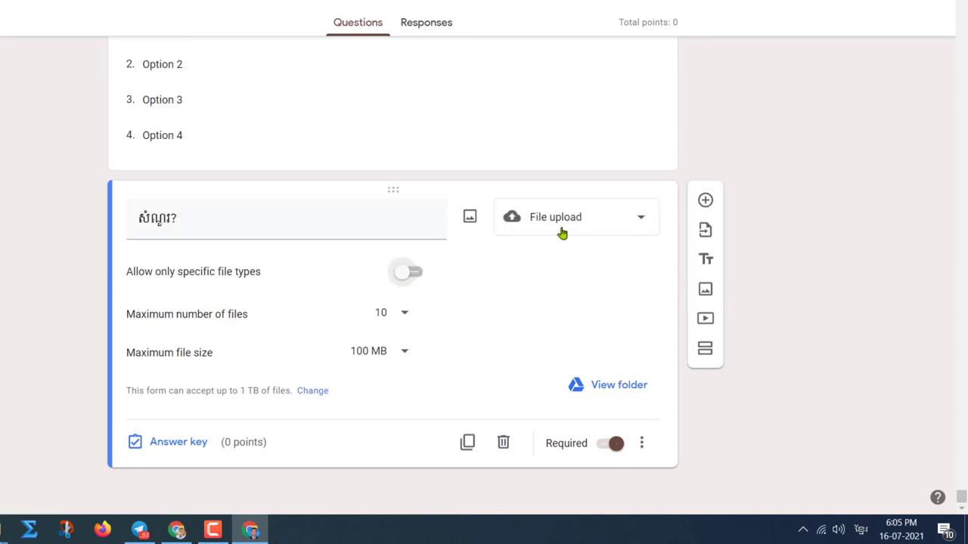
pyautogui.click(409, 272)
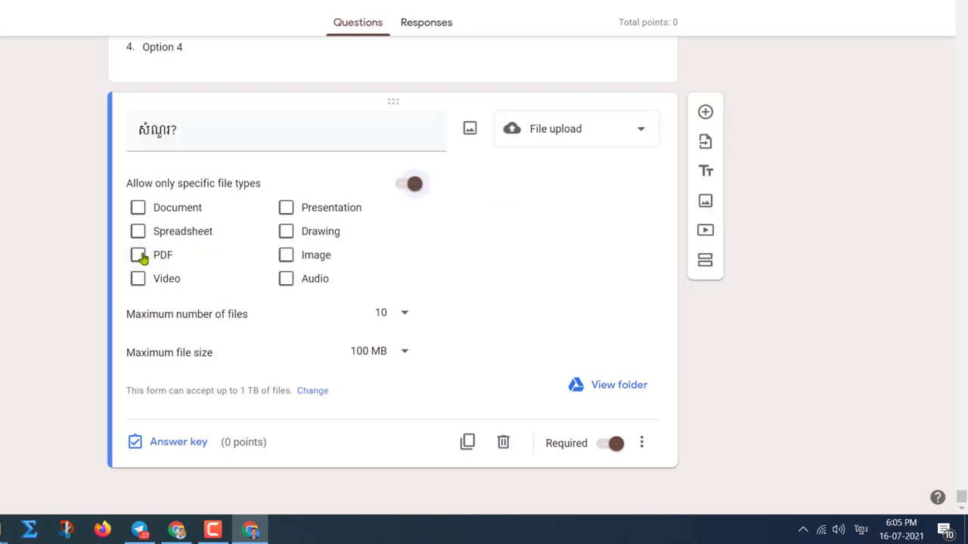
pyautogui.click(285, 255)
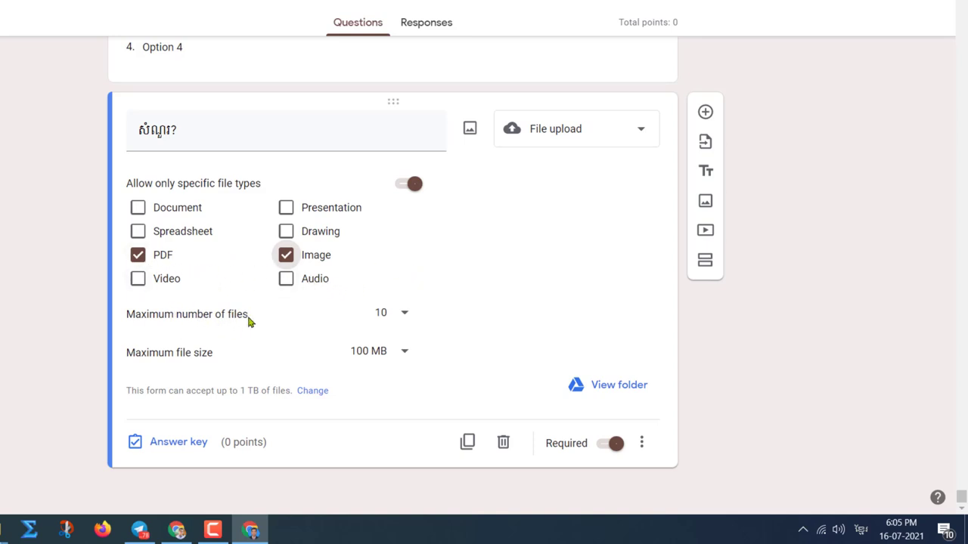
# Examine the choices for the file upload question's maximum number of files and maximum file size
pyautogui.click(405, 316)
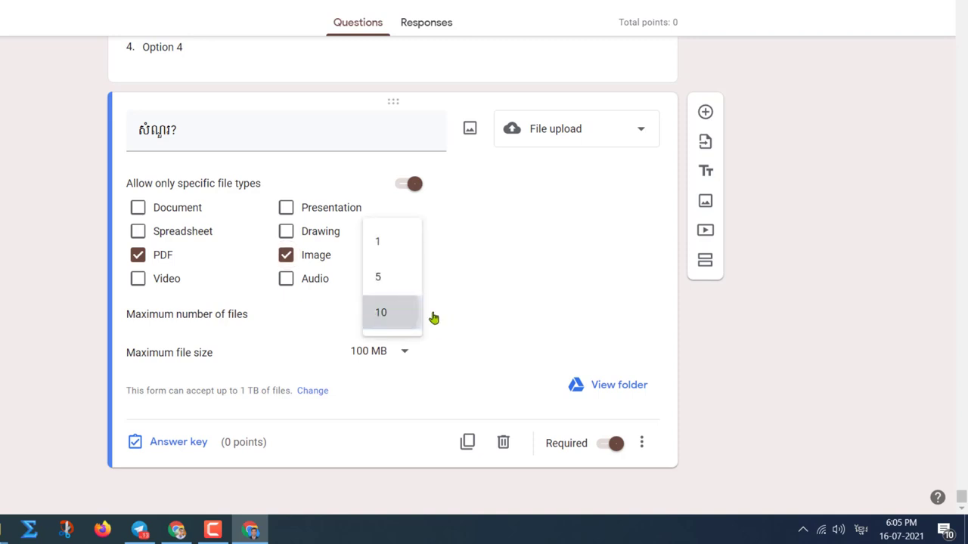
pyautogui.click(435, 319)
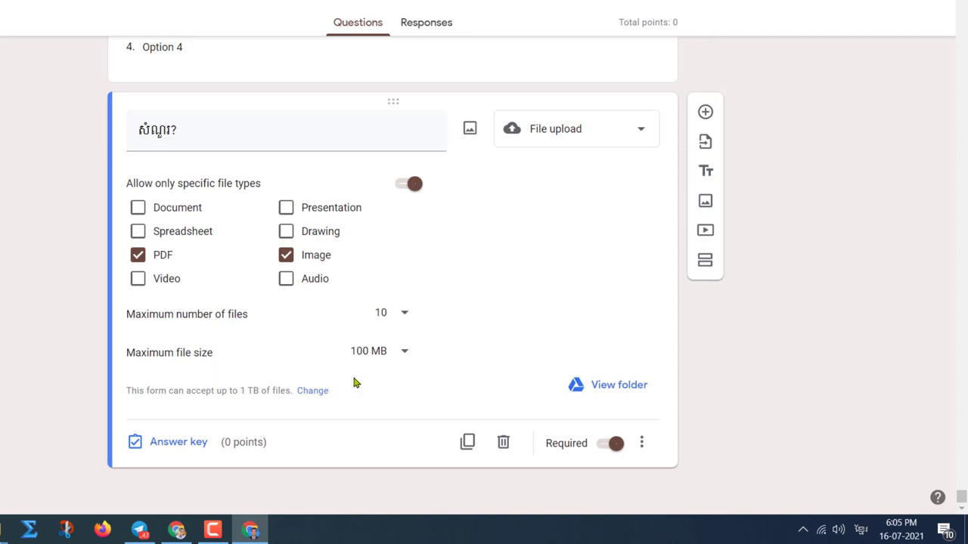
pyautogui.click(406, 353)
pyautogui.click(372, 351)
# Examine the general form settings and the size choices for all uploaded files, keeping 1 TB, and save the settings
pyautogui.click(312, 390)
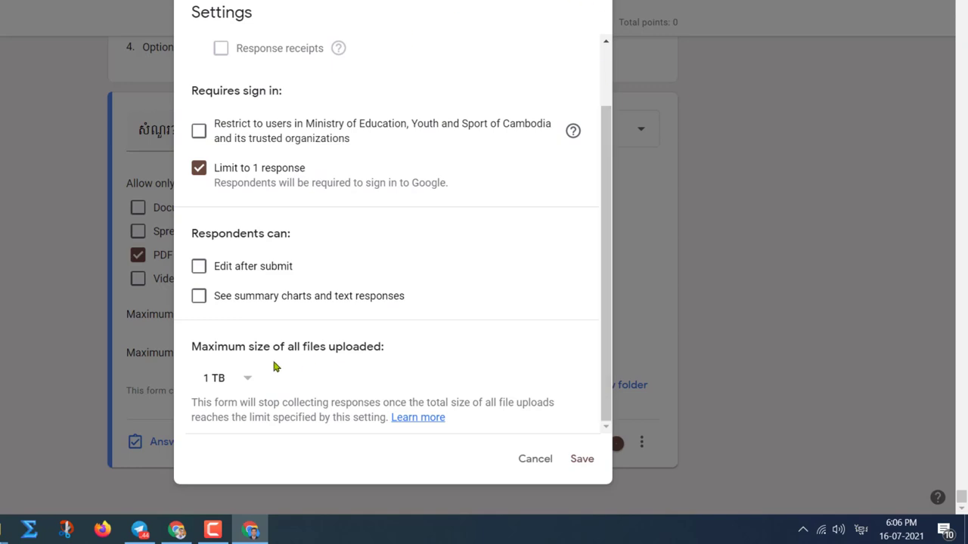
pyautogui.scroll(2, 607, 161)
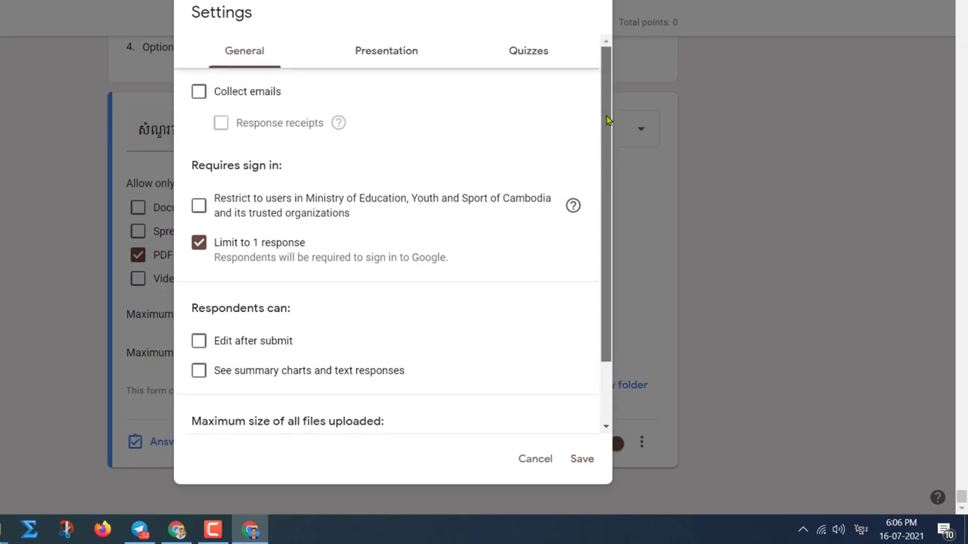
pyautogui.scroll(-2, 608, 162)
pyautogui.click(245, 381)
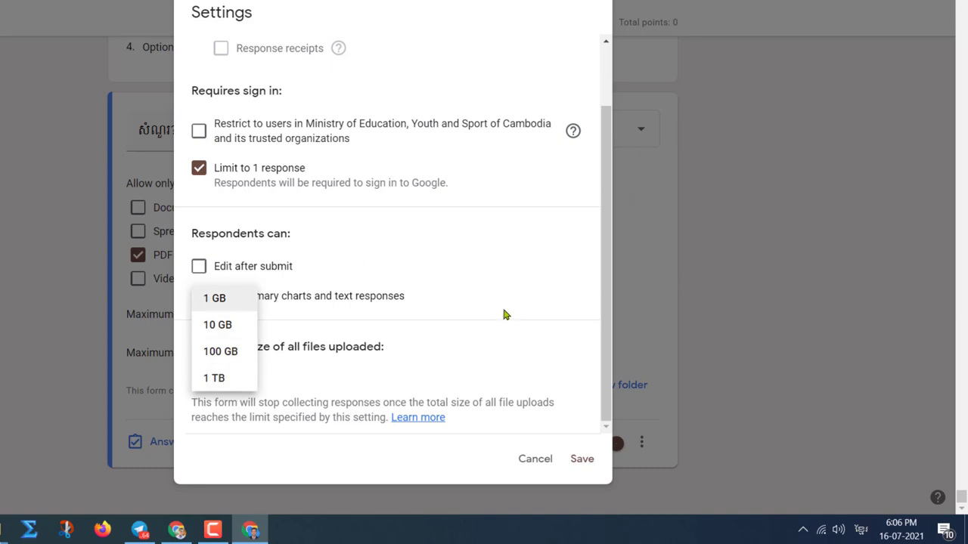
pyautogui.click(504, 357)
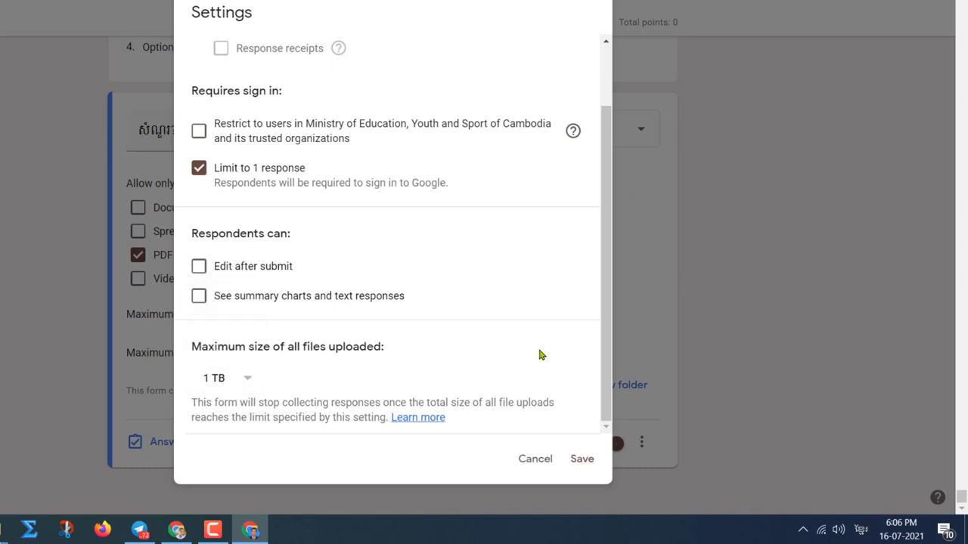
pyautogui.click(571, 459)
pyautogui.click(580, 460)
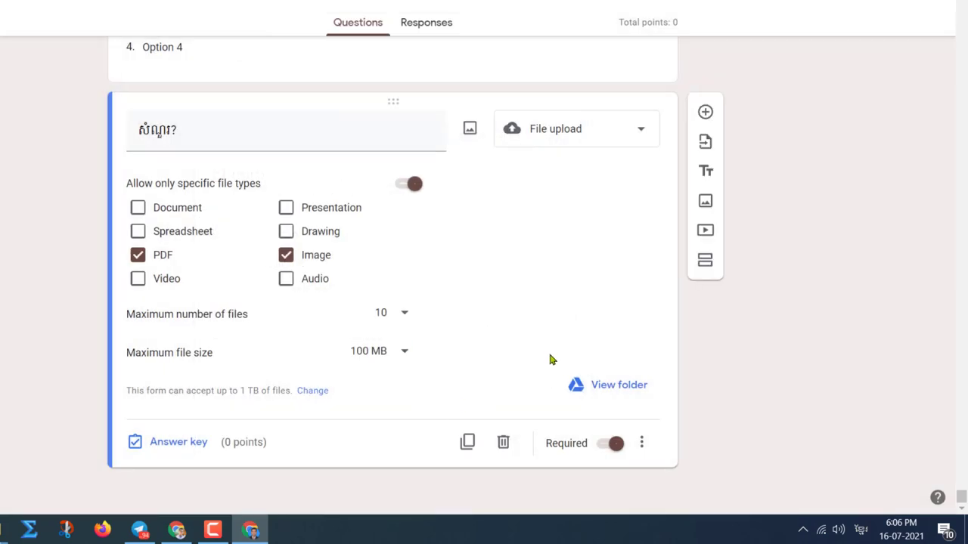
pyautogui.scroll(3, 436, 231)
pyautogui.scroll(-3, 300, 162)
pyautogui.scroll(3, 435, 340)
pyautogui.scroll(-3, 419, 318)
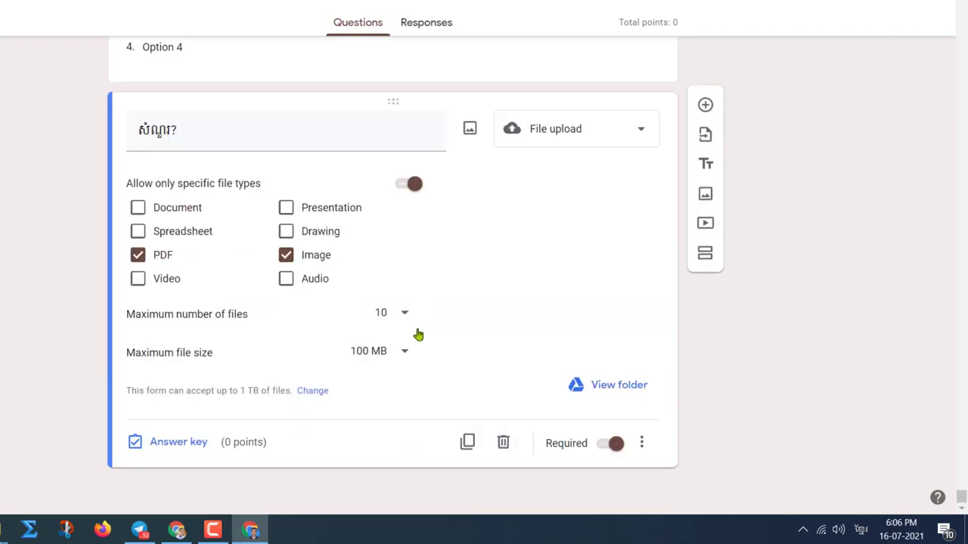
# Replace "edit" at the end of the form's web address with "copy" and copy the whole link
pyautogui.scroll(10, 333, 321)
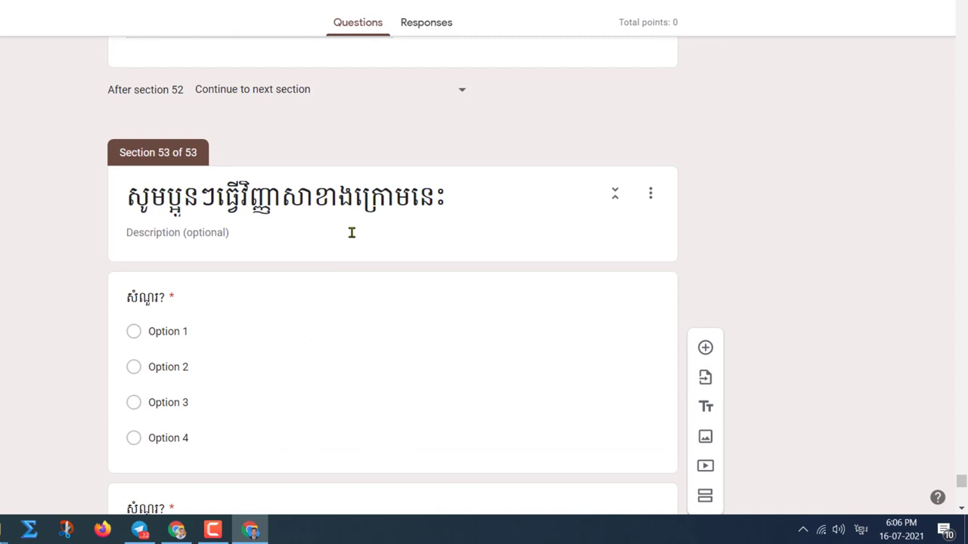
pyautogui.scroll(15, 353, 227)
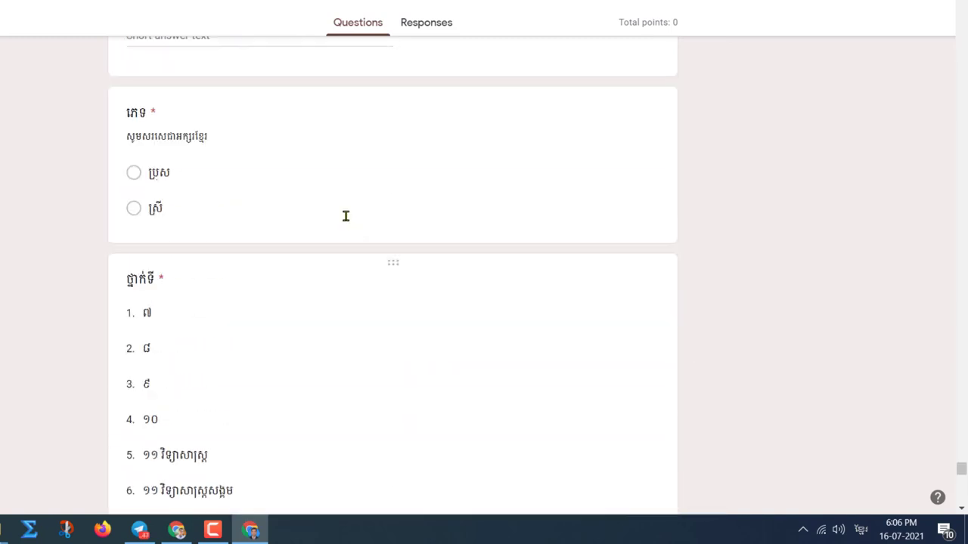
pyautogui.moveTo(959, 459); pyautogui.dragTo(961, 61)
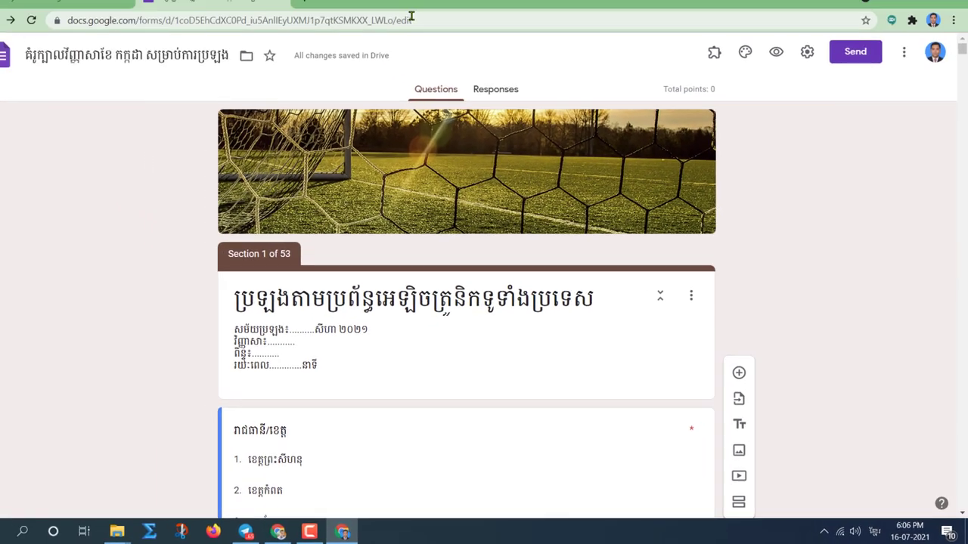
pyautogui.click(431, 33)
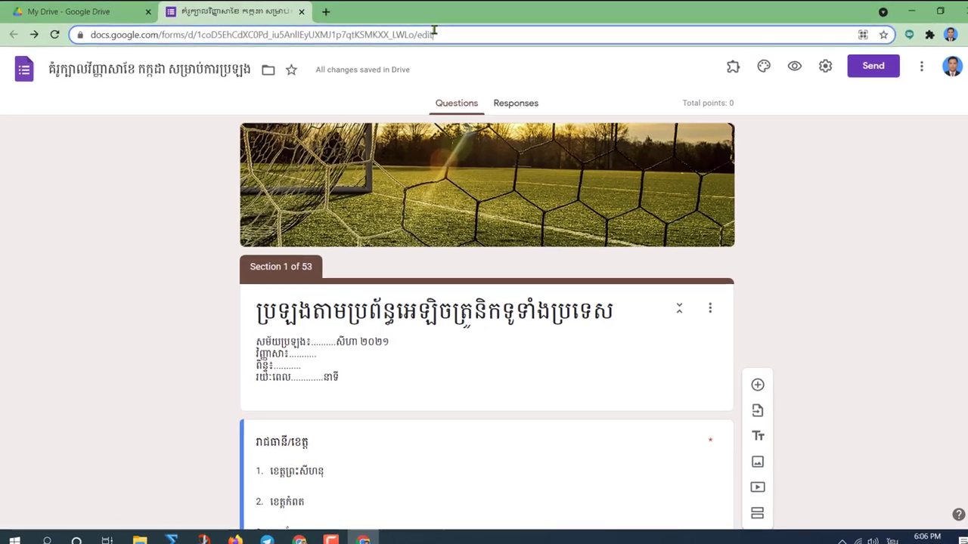
pyautogui.click(432, 32)
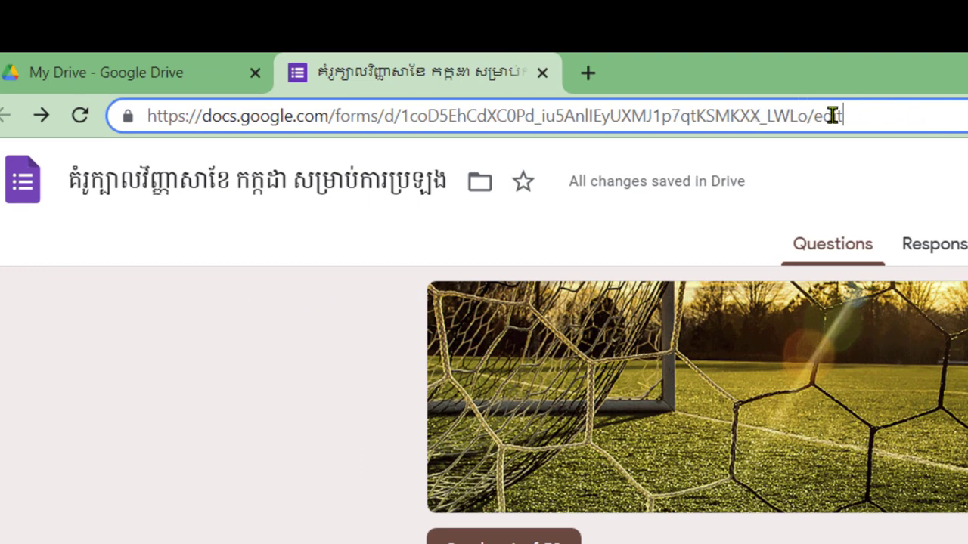
pyautogui.moveTo(815, 115); pyautogui.dragTo(847, 116)
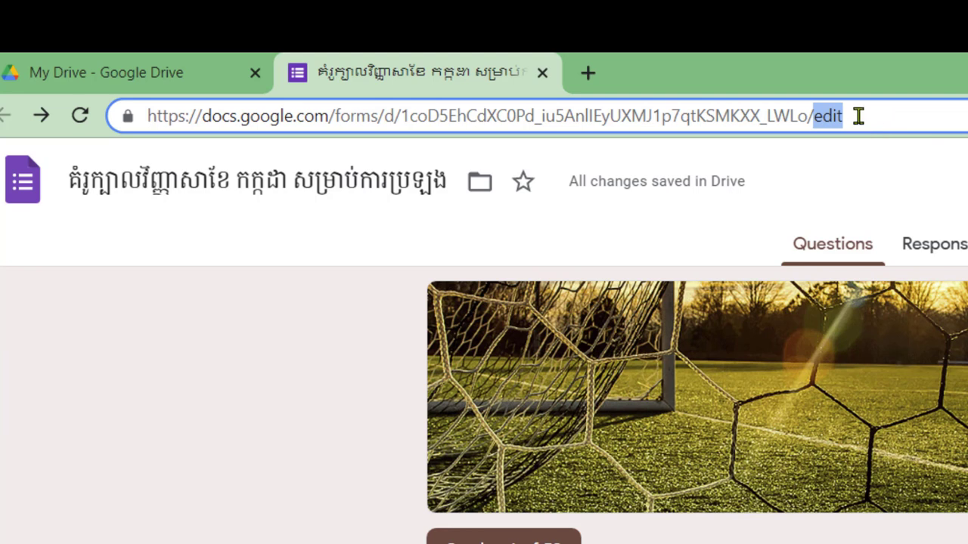
pyautogui.write('copy')
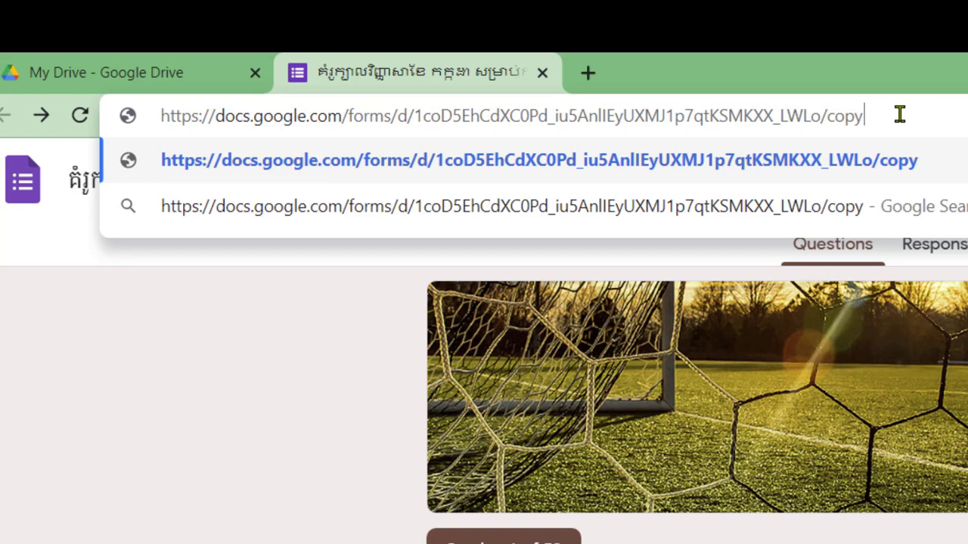
pyautogui.moveTo(899, 113); pyautogui.dragTo(149, 116)
pyautogui.hotkey('ctrl', 'c')
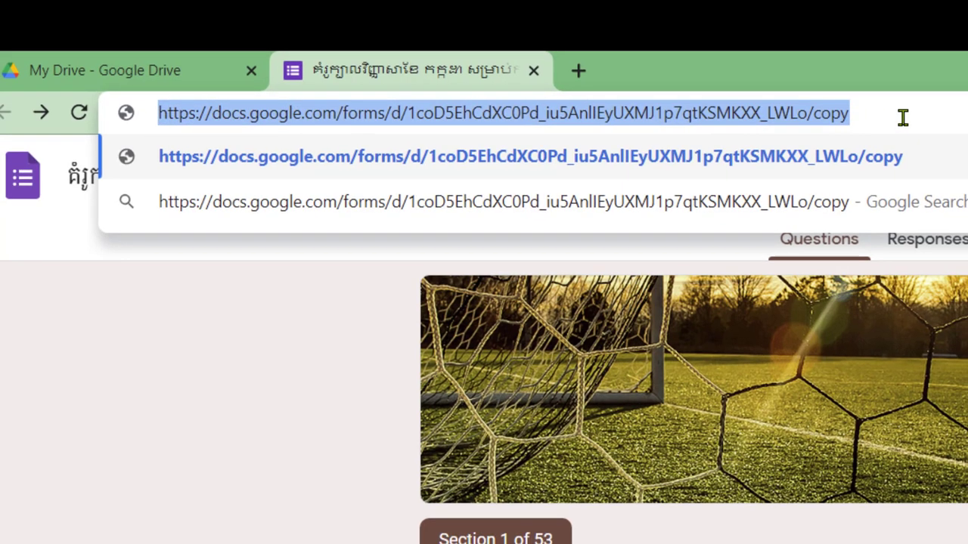
pyautogui.click(904, 116)
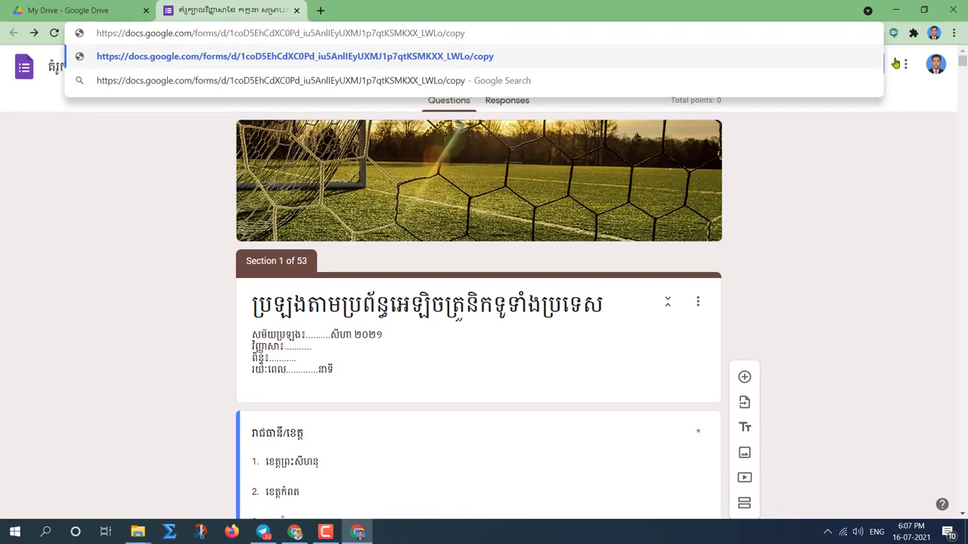
# Switch to Telegram and post the copied form link in the personal one-subscriber channel
pyautogui.click(896, 9)
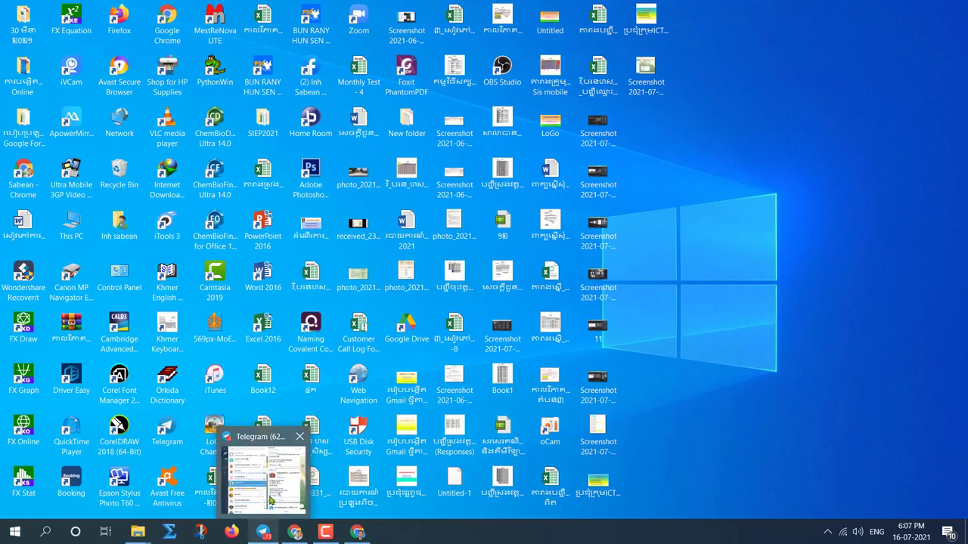
pyautogui.click(259, 533)
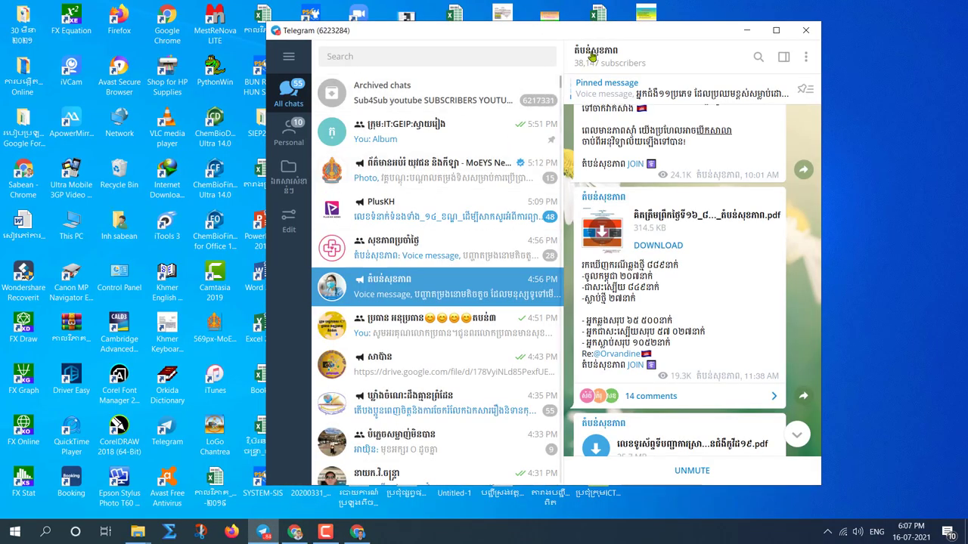
pyautogui.click(284, 133)
pyautogui.click(289, 175)
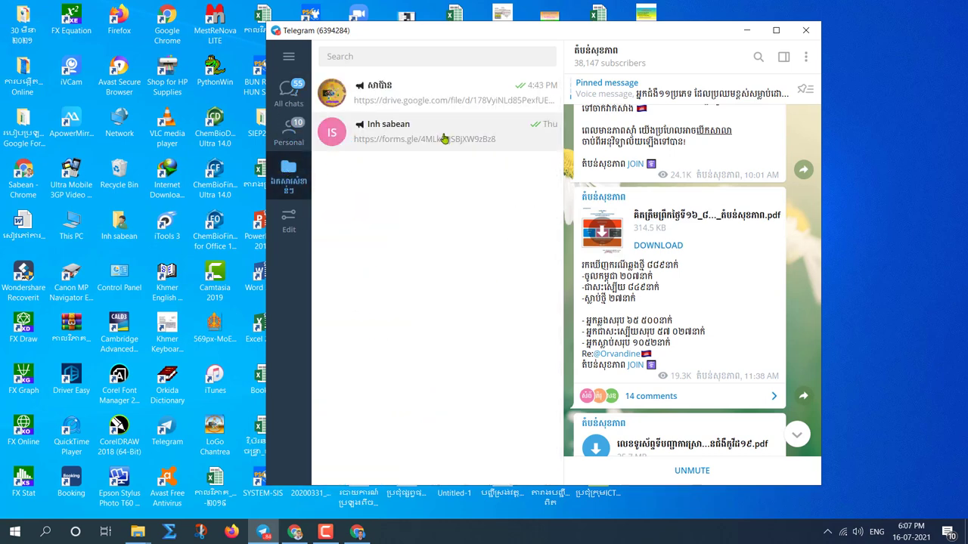
pyautogui.click(429, 135)
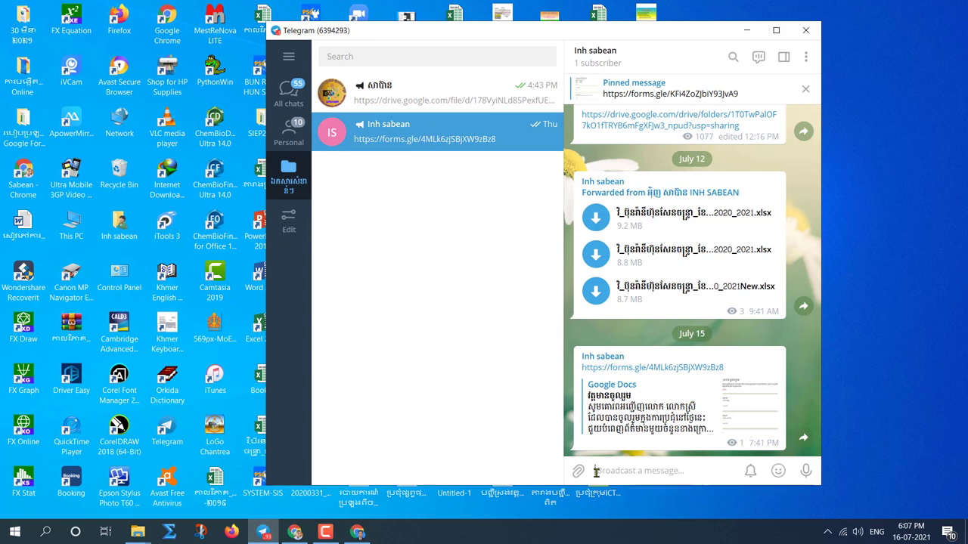
pyautogui.hotkey('ctrl', 'v')
pyautogui.click(805, 473)
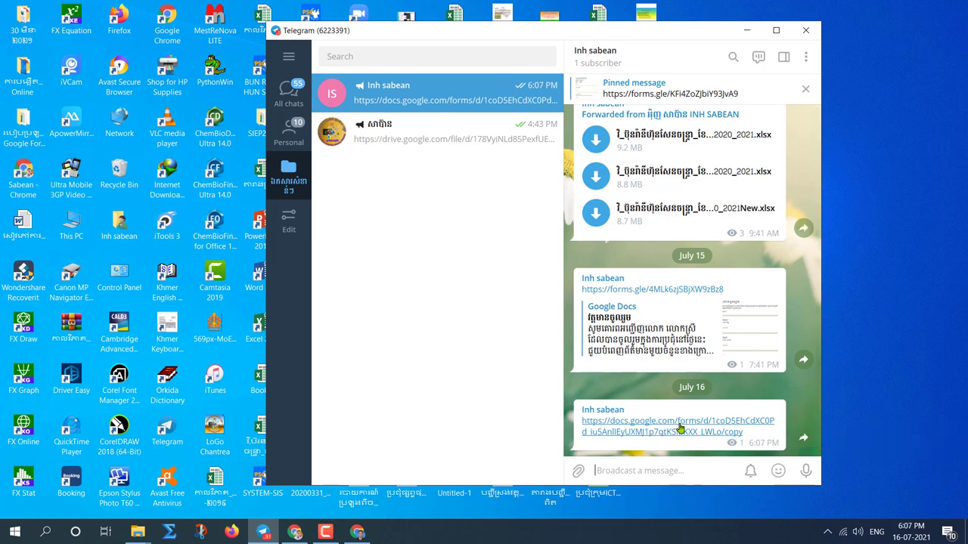
# Open the posted link, make a copy of the exam form, and restore the copy's missing File Upload folders
pyautogui.click(680, 429)
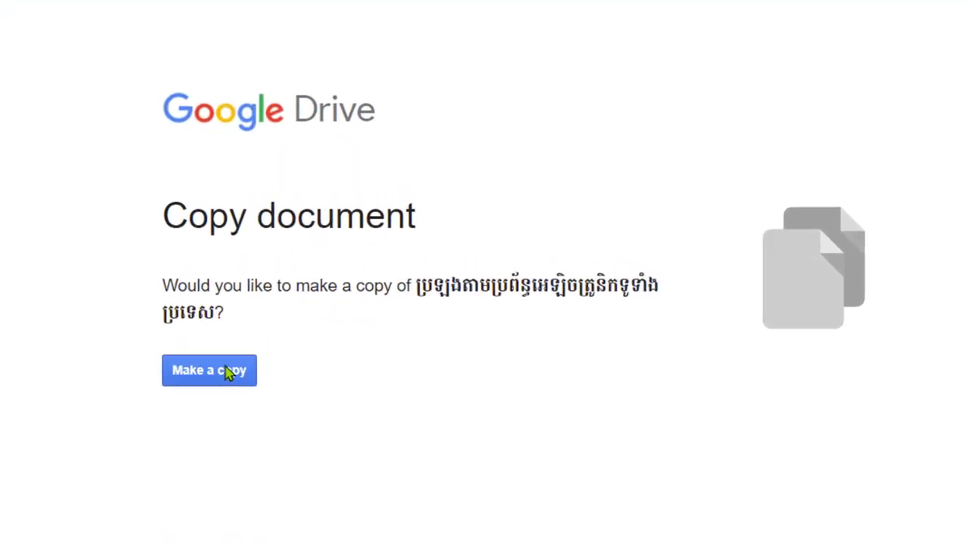
pyautogui.click(196, 392)
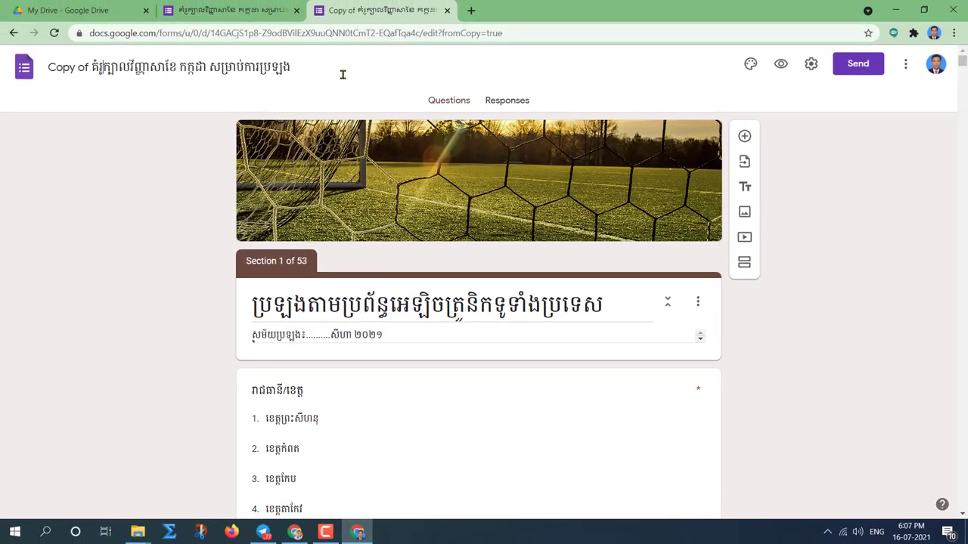
pyautogui.click(212, 15)
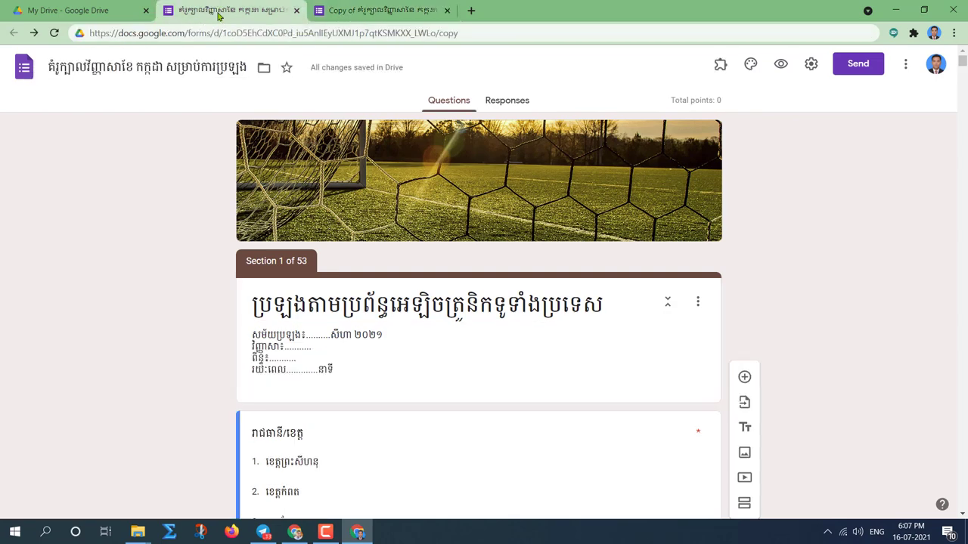
pyautogui.click(375, 10)
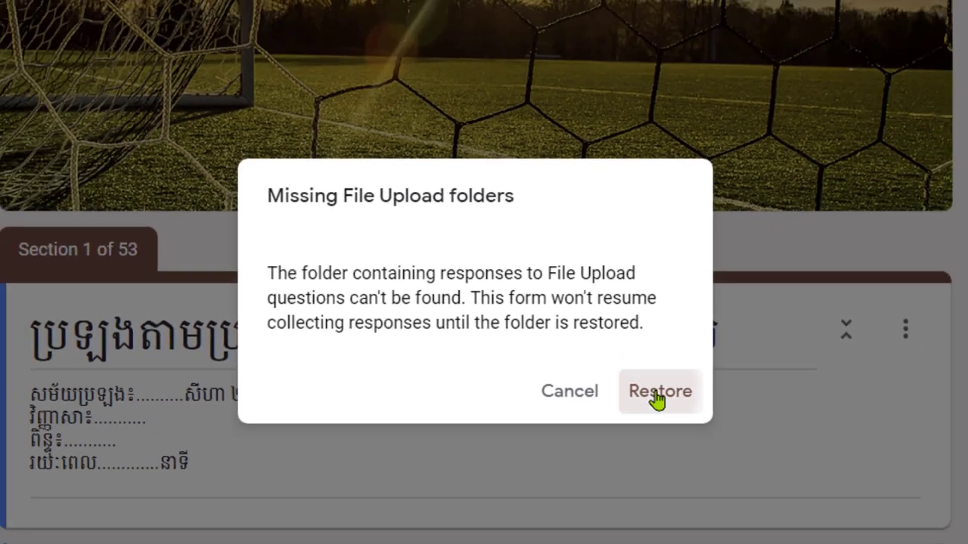
pyautogui.click(728, 437)
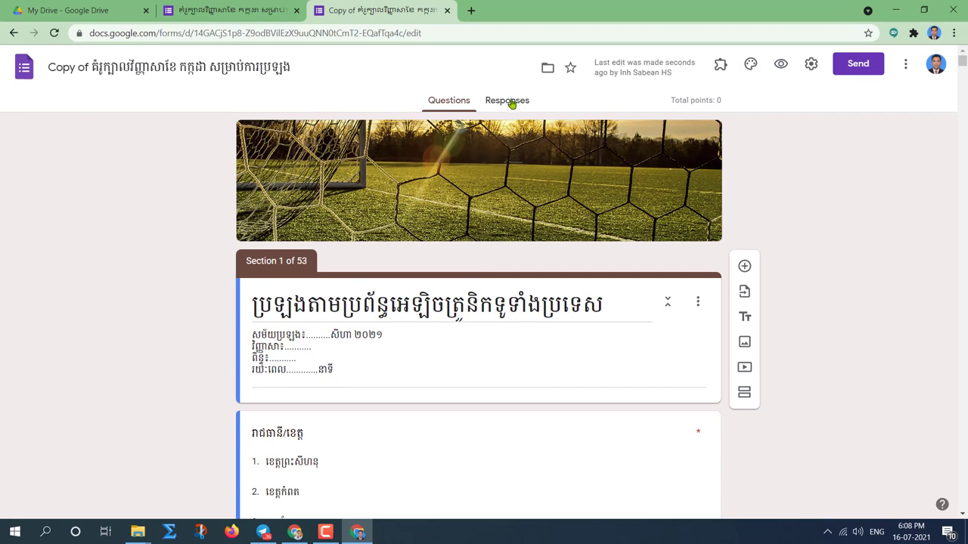
# Check the beginning of the copied form and its collected responses, and return to the questions
pyautogui.scroll(-4, 379, 355)
pyautogui.click(323, 341)
pyautogui.scroll(4, 323, 342)
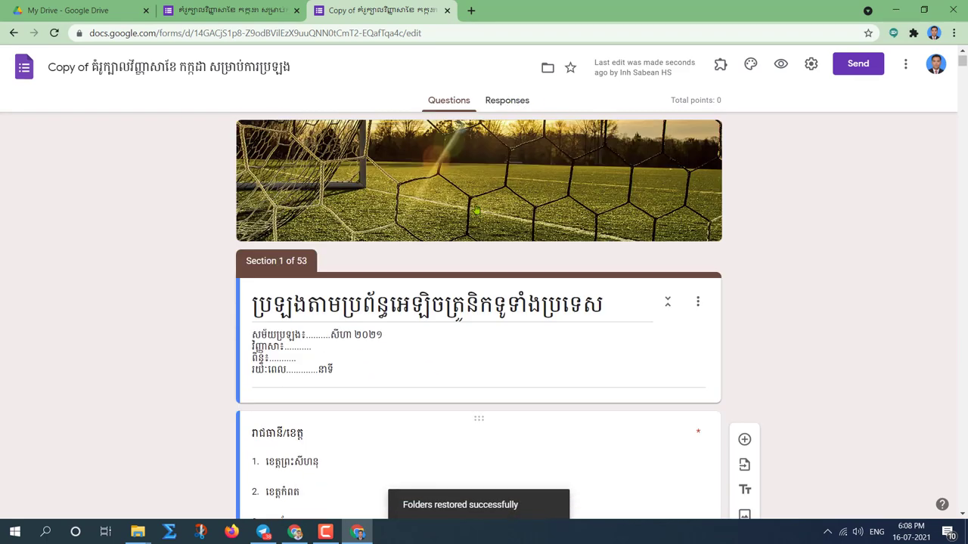
pyautogui.click(511, 103)
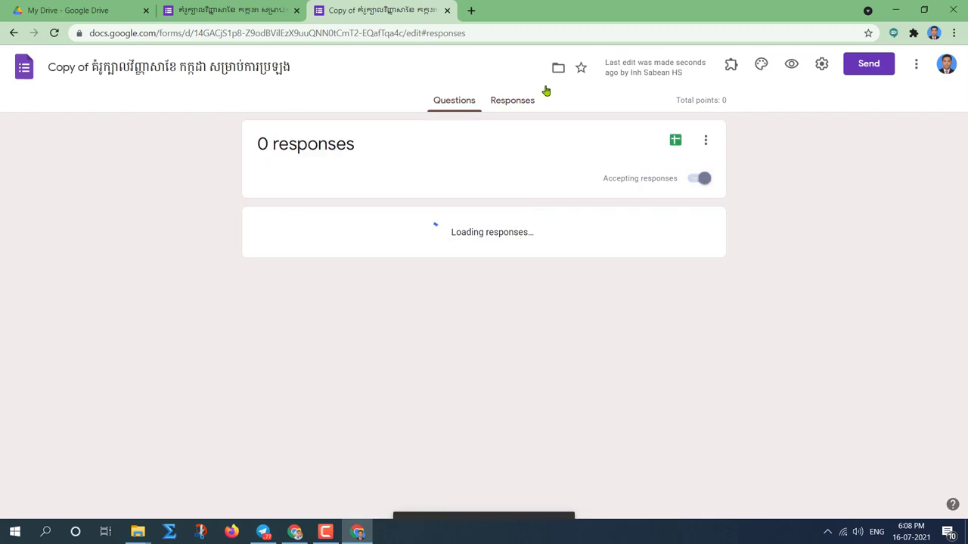
pyautogui.click(466, 108)
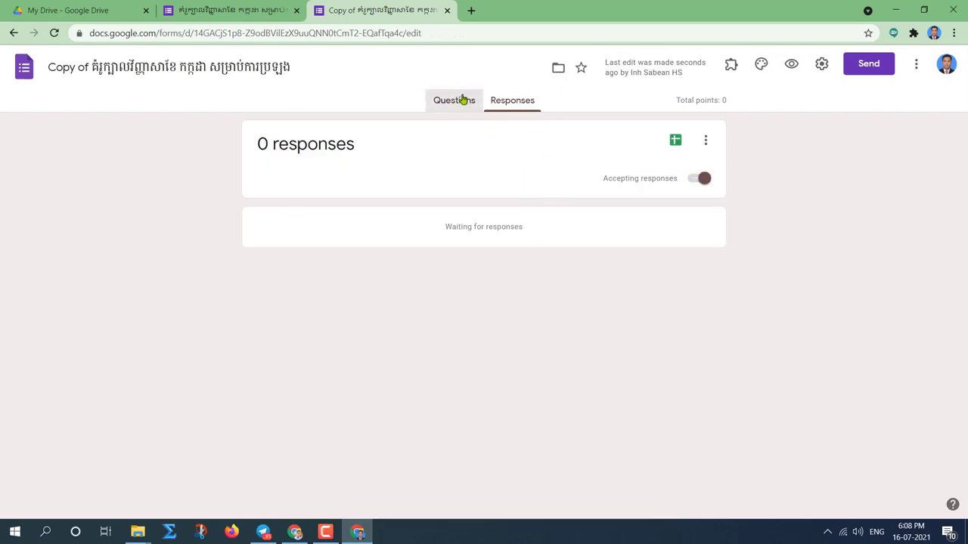
# Review the copied form's province dropdown and the school lists of the province sections, as far as section 43
pyautogui.scroll(-6, 356, 393)
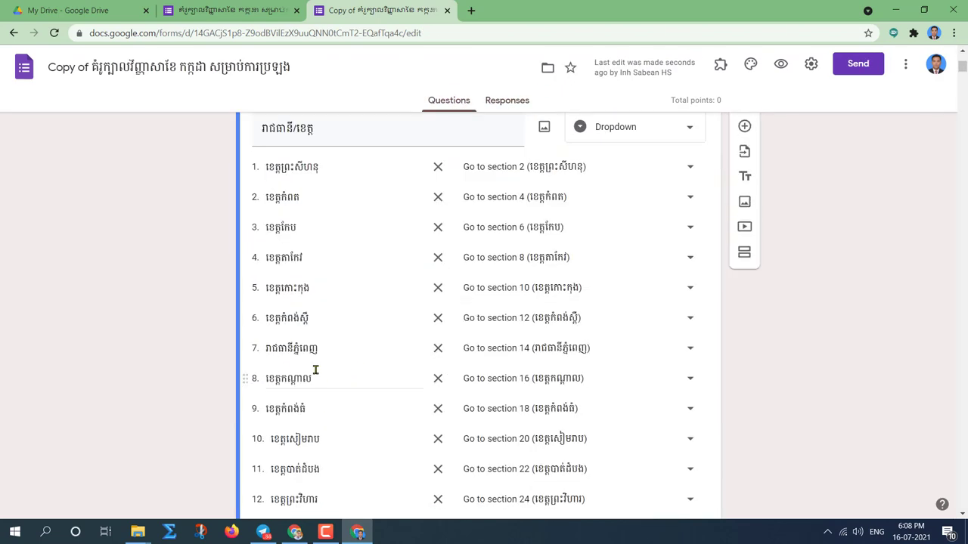
pyautogui.scroll(-9, 381, 421)
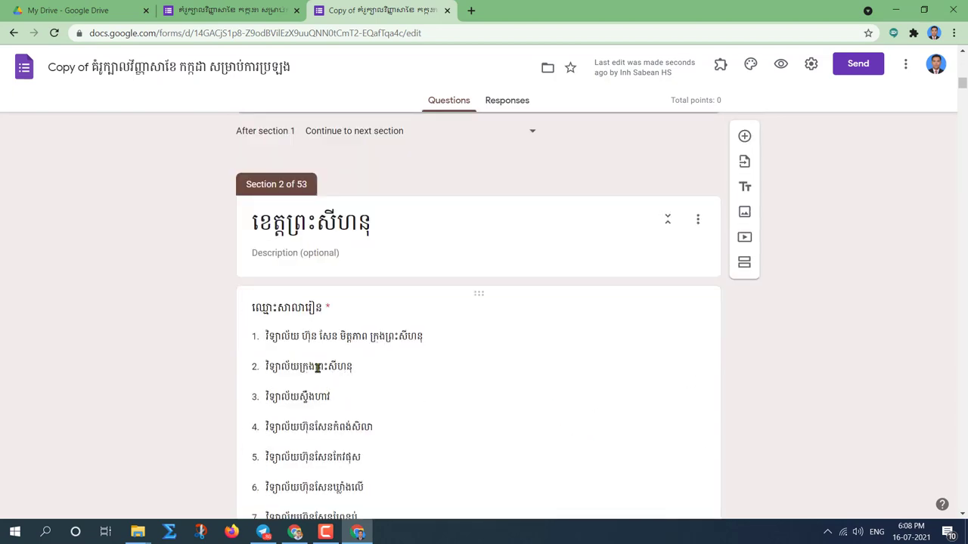
pyautogui.click(317, 368)
pyautogui.scroll(-20, 356, 382)
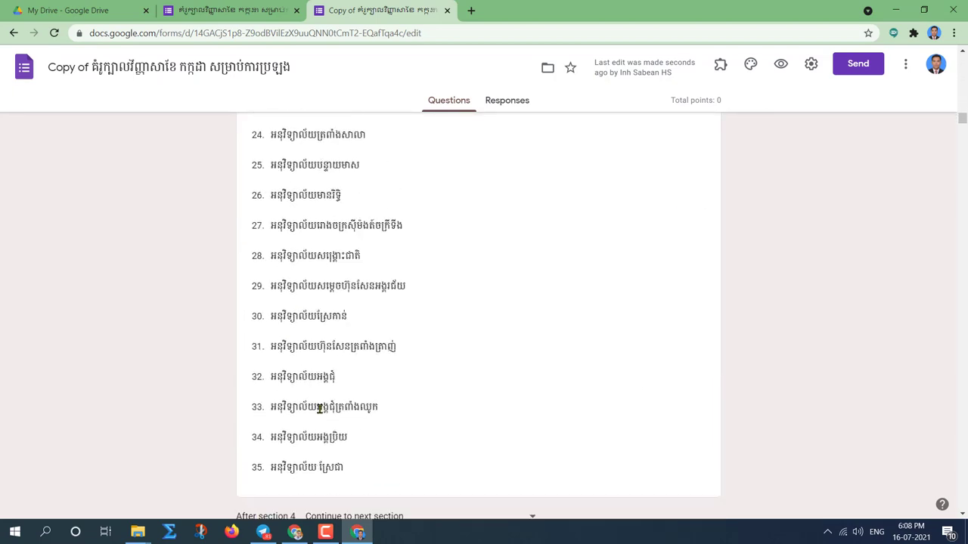
pyautogui.scroll(-20, 318, 408)
pyautogui.scroll(8, 318, 391)
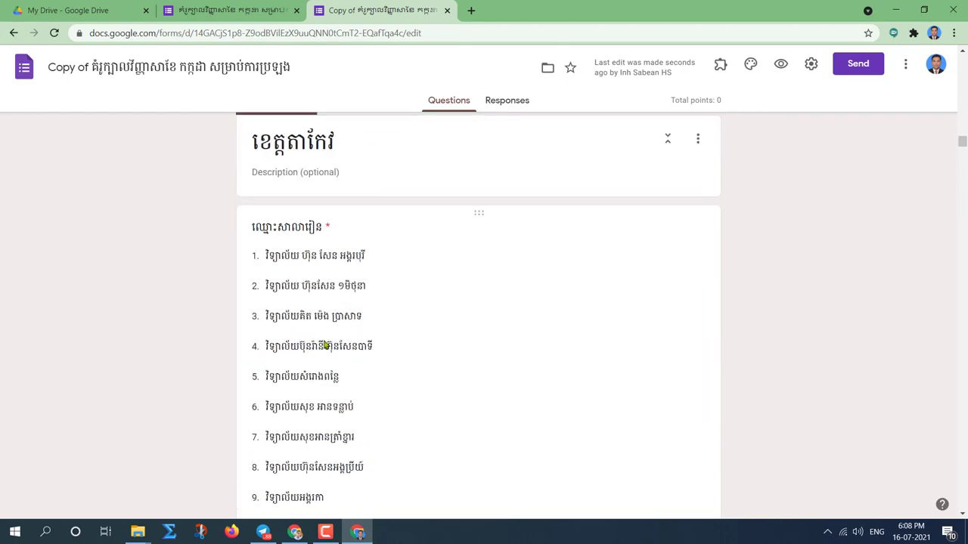
pyautogui.scroll(-20, 325, 346)
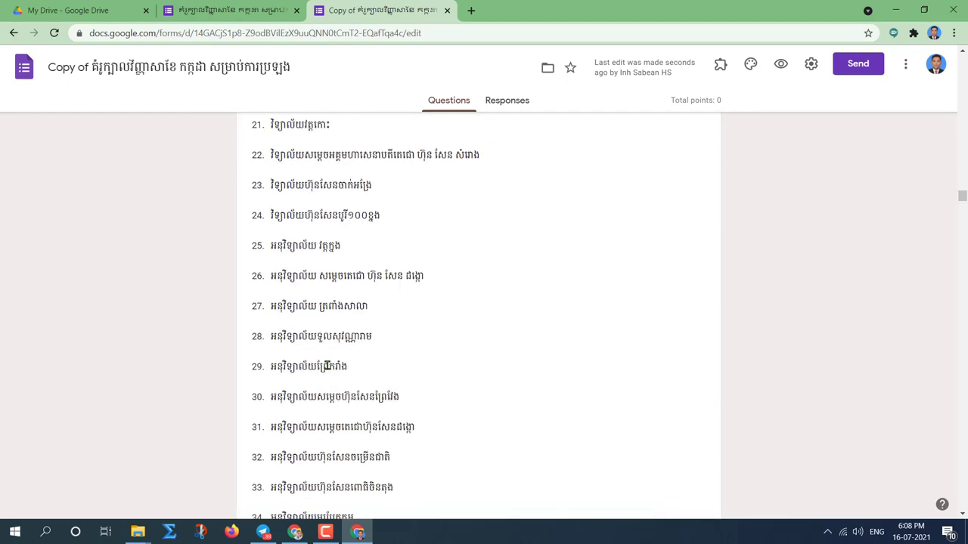
pyautogui.scroll(-20, 326, 366)
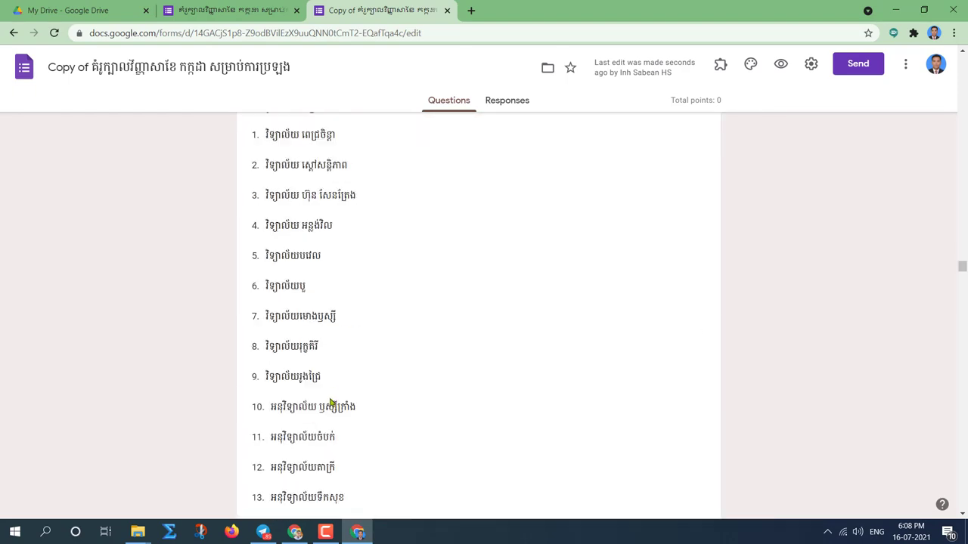
pyautogui.scroll(-20, 331, 404)
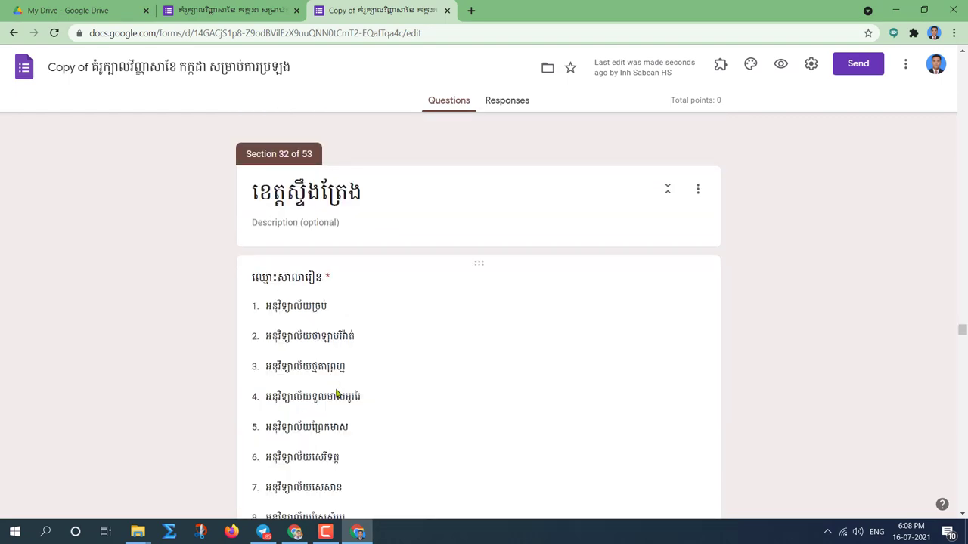
pyautogui.scroll(-20, 337, 395)
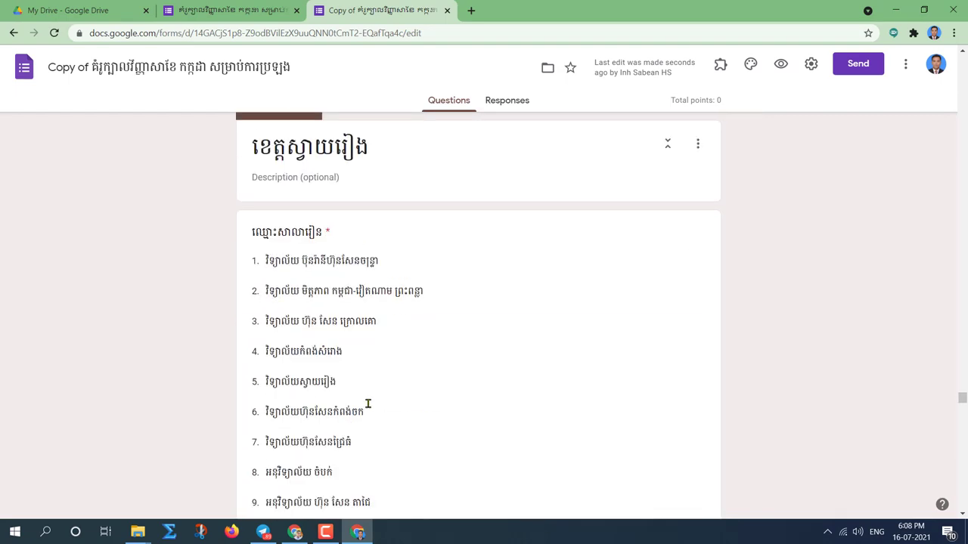
pyautogui.moveTo(962, 400); pyautogui.dragTo(962, 425)
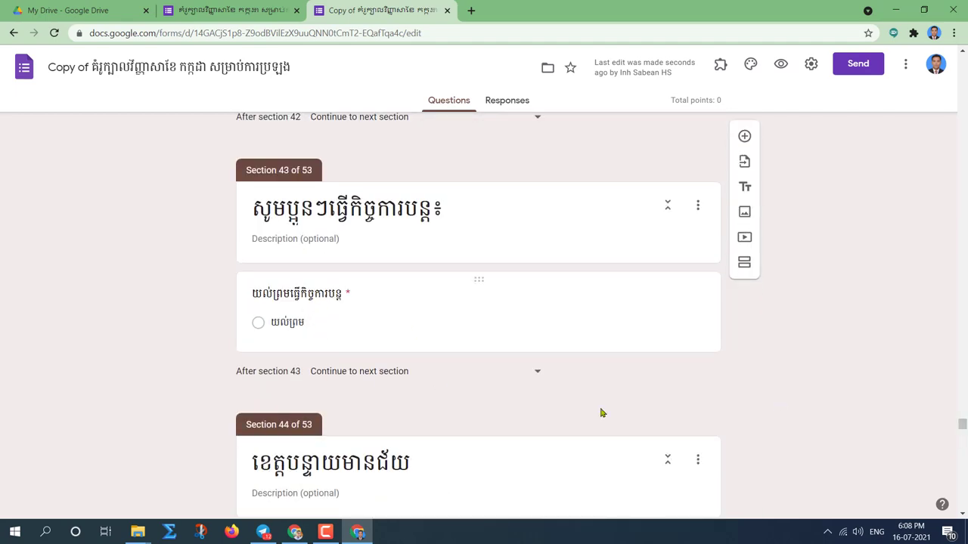